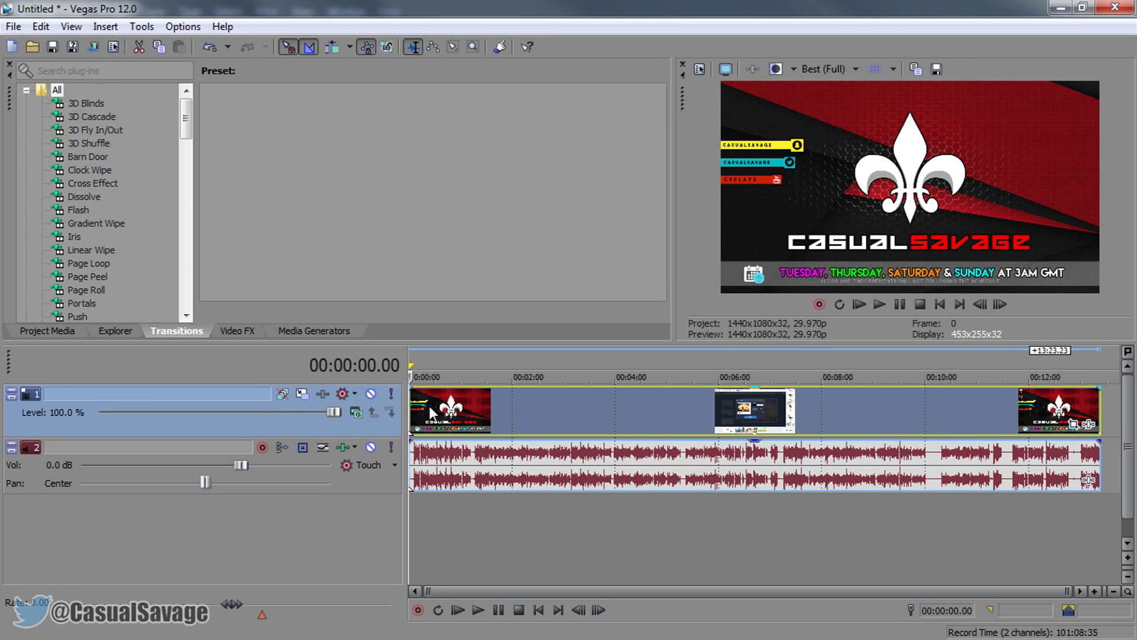
Scrub the Vegas Pro timeline and move the playhead to the browser footage
left_click(427, 412)
mouse_move(430, 412)
left_mouse_down()
mouse_move(471, 416)
mouse_move(427, 429)
left_mouse_up()
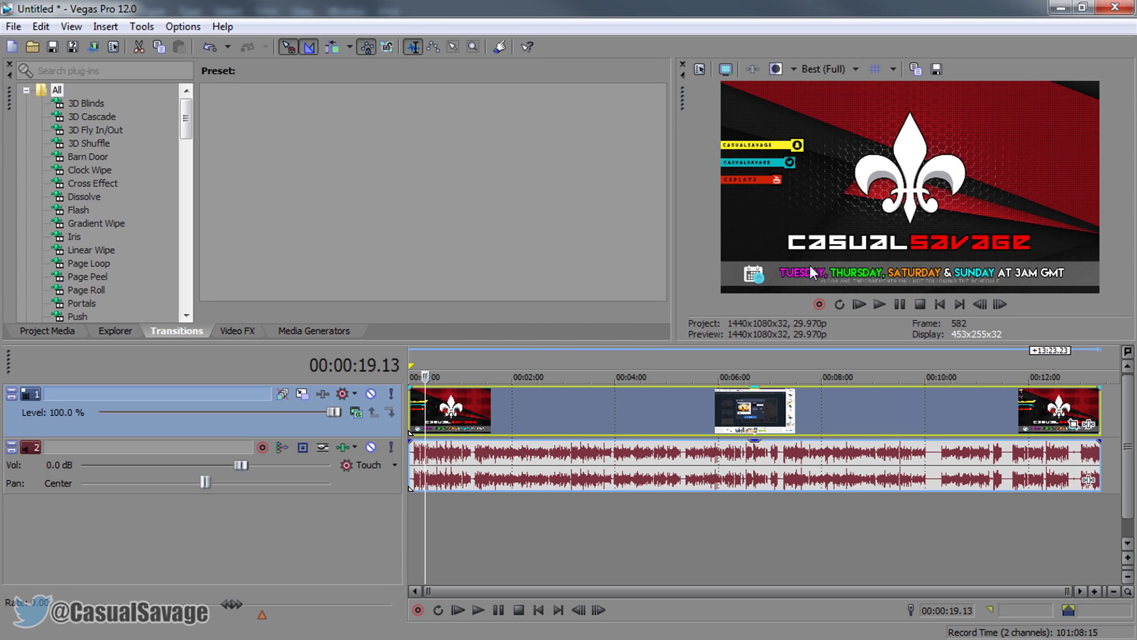
left_click(493, 419)
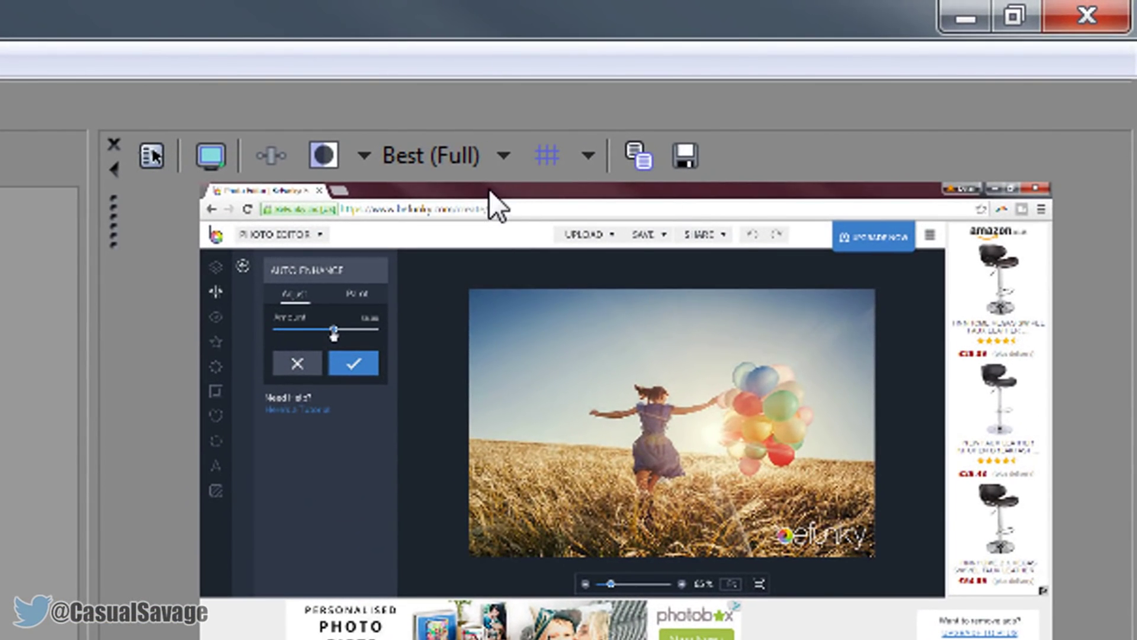
Set the preview quality to Best (Full) and save a snapshot of the frame
left_click(737, 95)
mouse_move(459, 320)
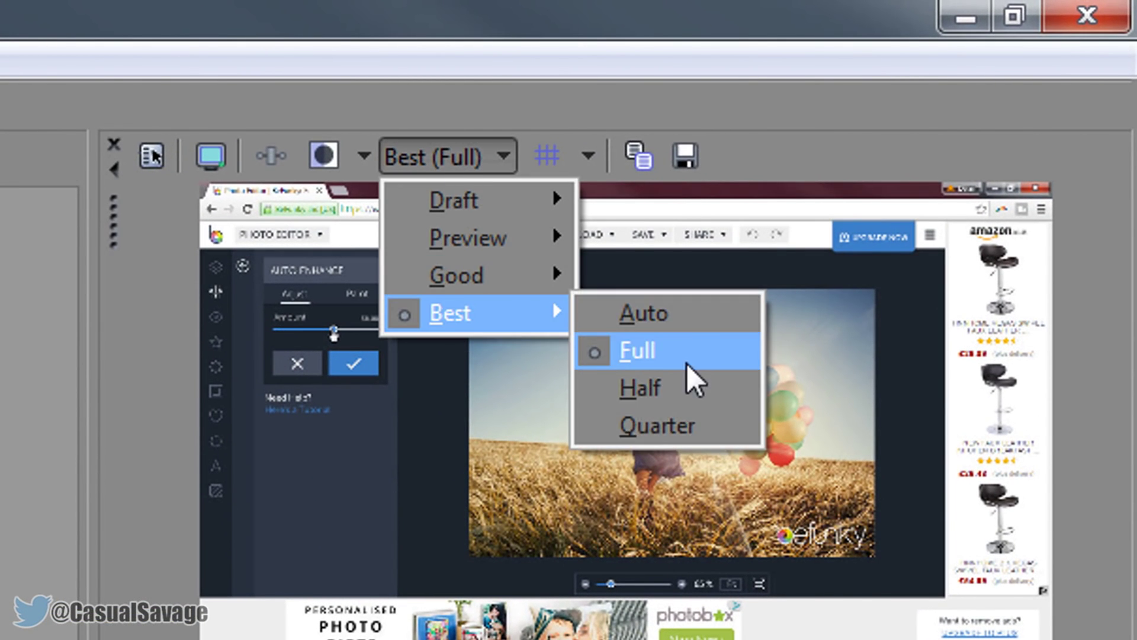
left_click(687, 362)
left_click(693, 163)
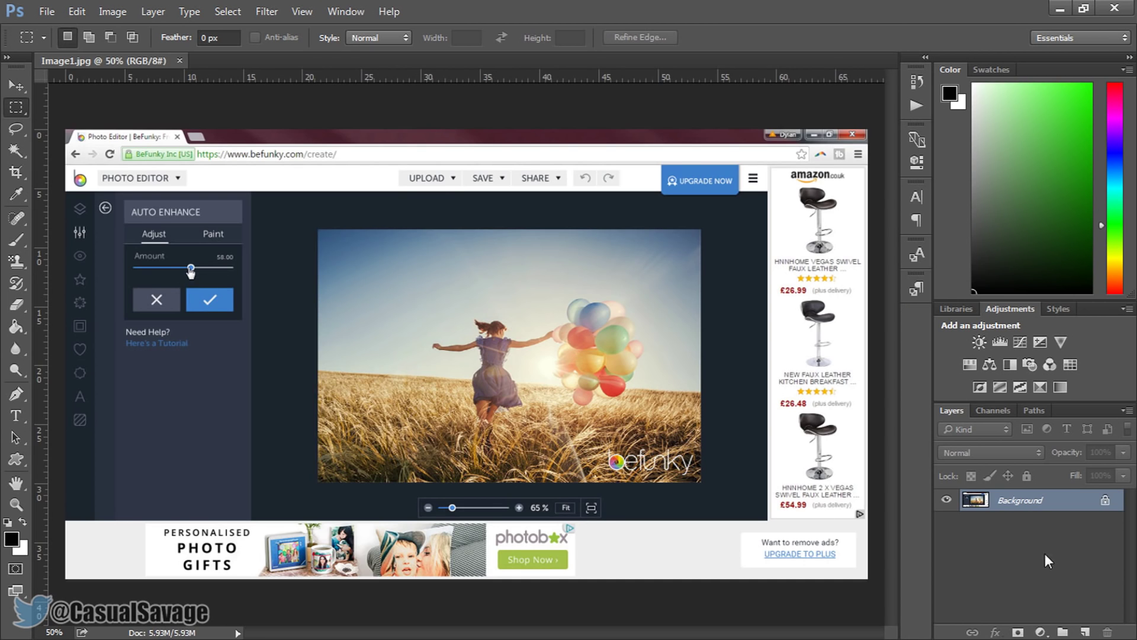
Add an empty Layer 1 above the snapshot Background and show the shape-tool flyout
left_click(1080, 631)
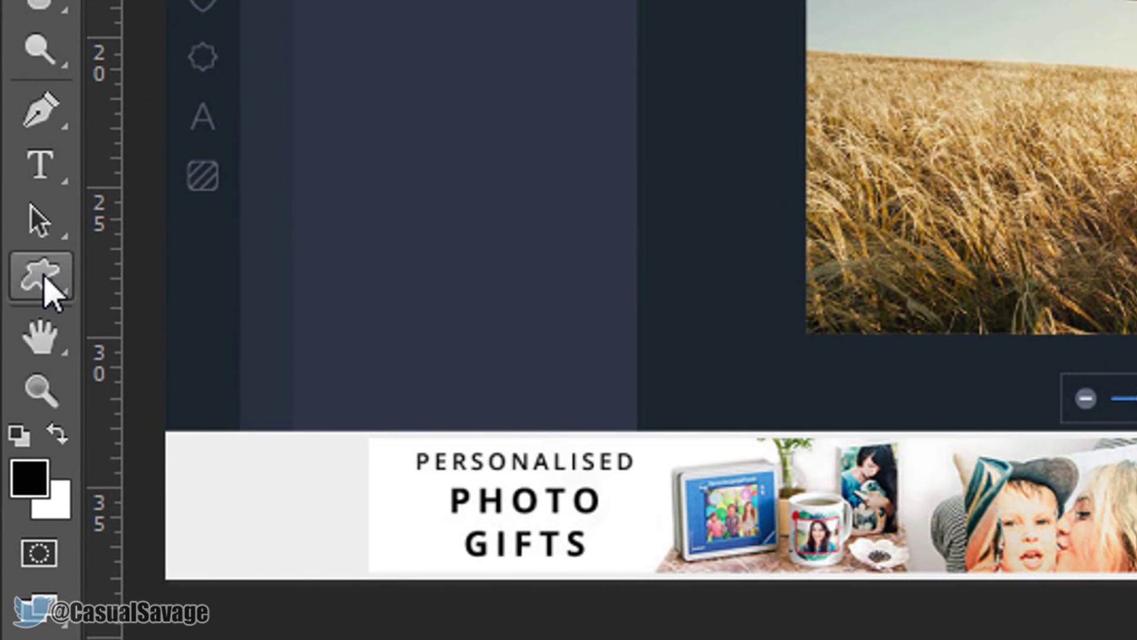
right_click(47, 290)
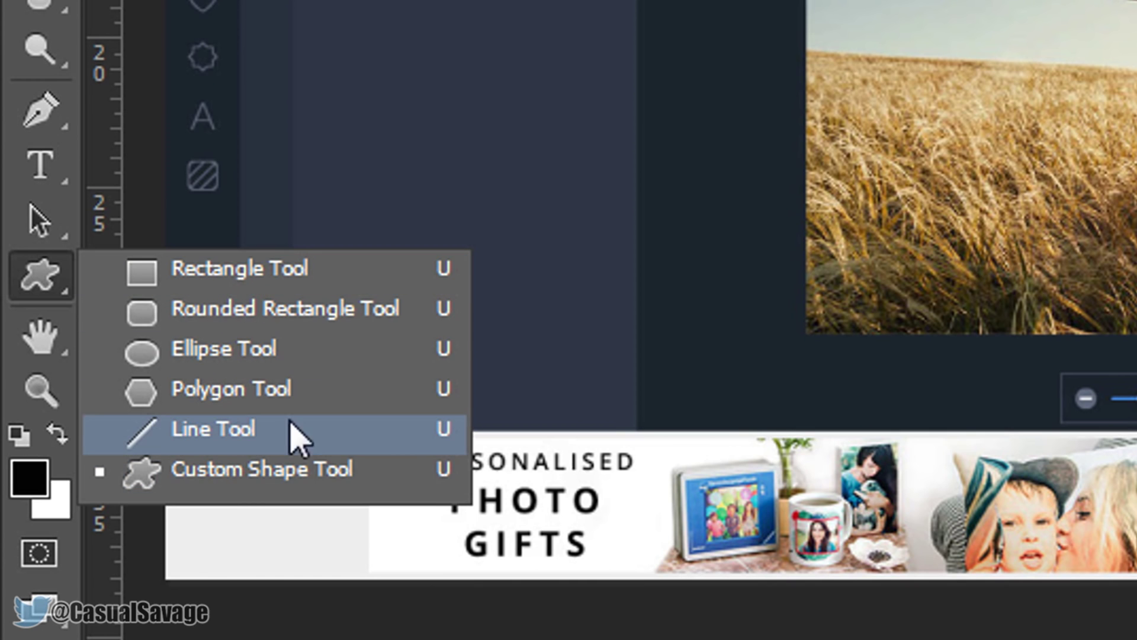
Draw a white-filled, black-stroked rounded rectangle across the lower left of the snapshot
left_click(233, 329)
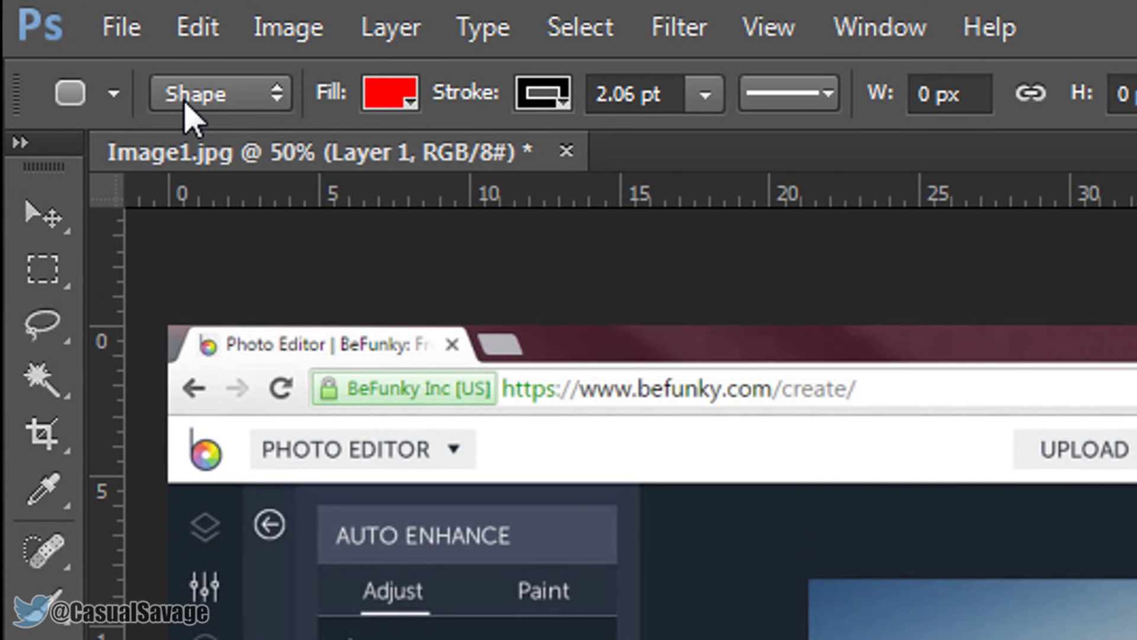
left_click(408, 100)
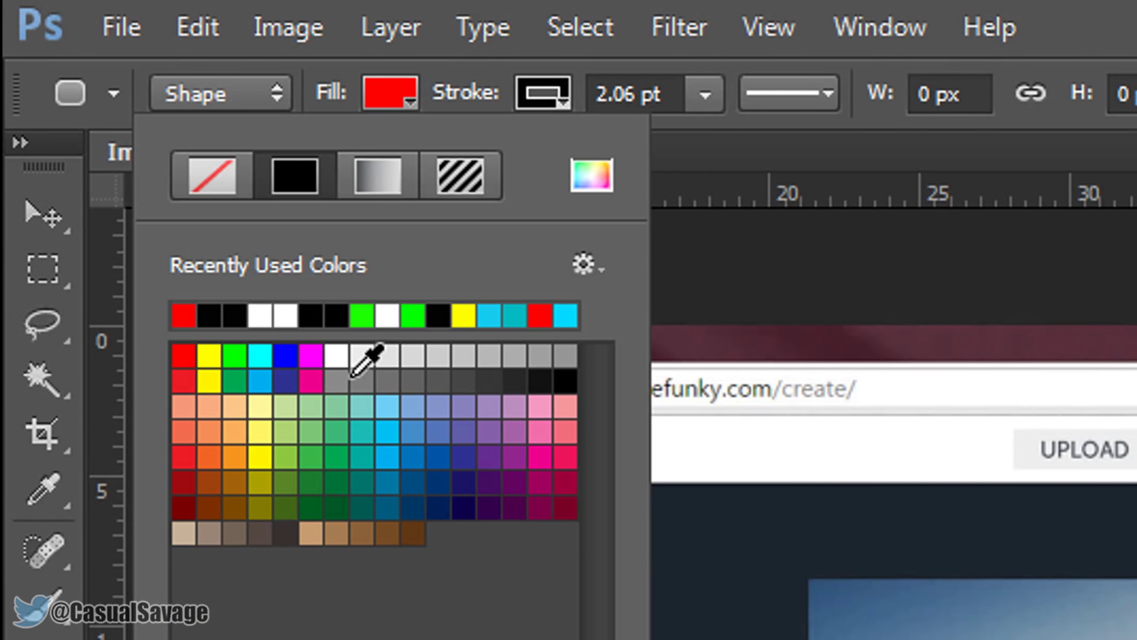
left_click(289, 321)
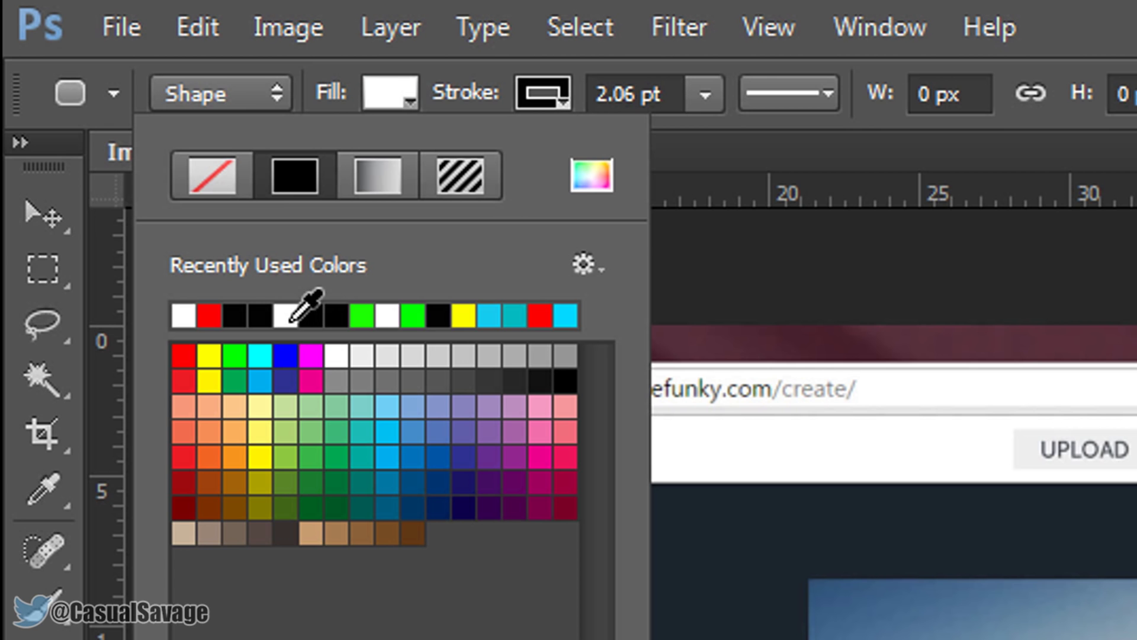
left_click(536, 96)
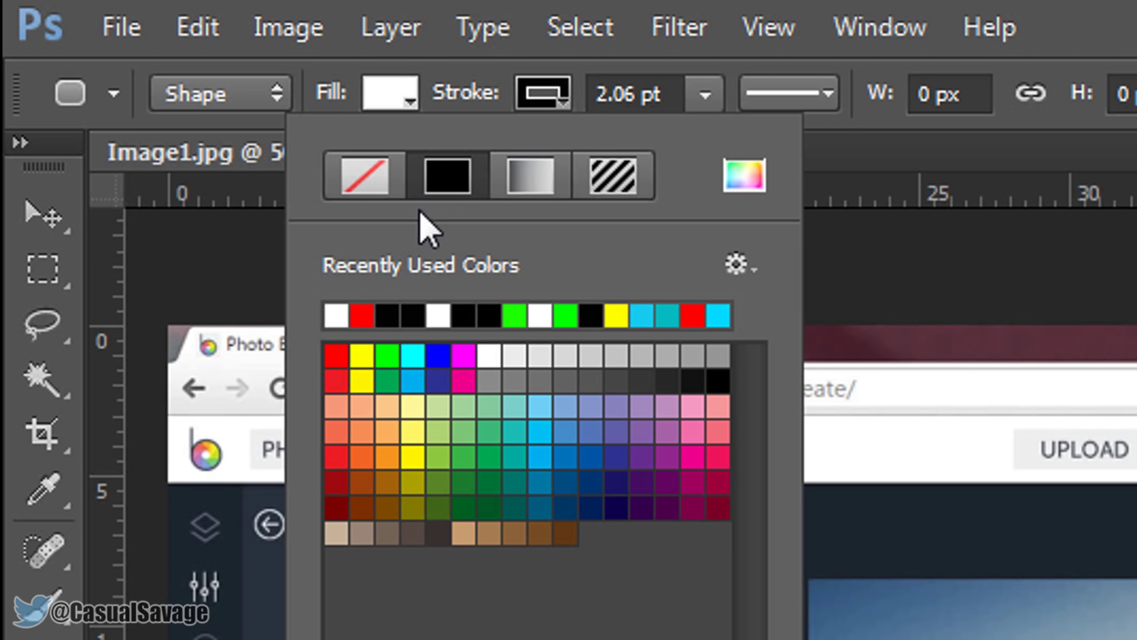
left_click(704, 100)
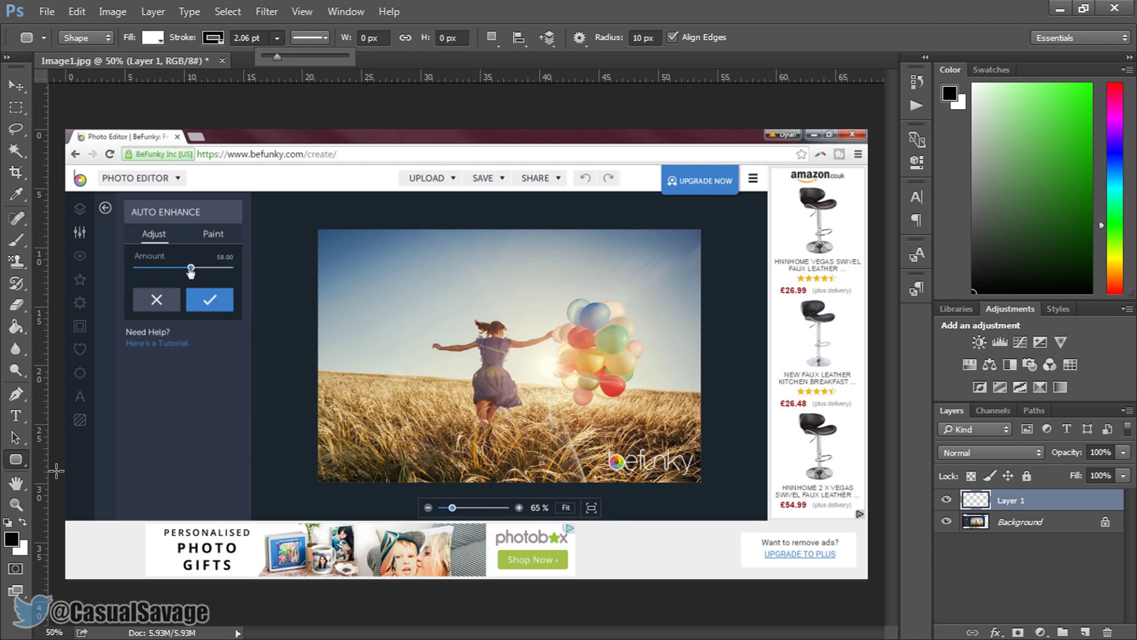
mouse_move(55, 478)
left_mouse_down()
mouse_move(148, 518)
mouse_move(347, 553)
left_mouse_up()
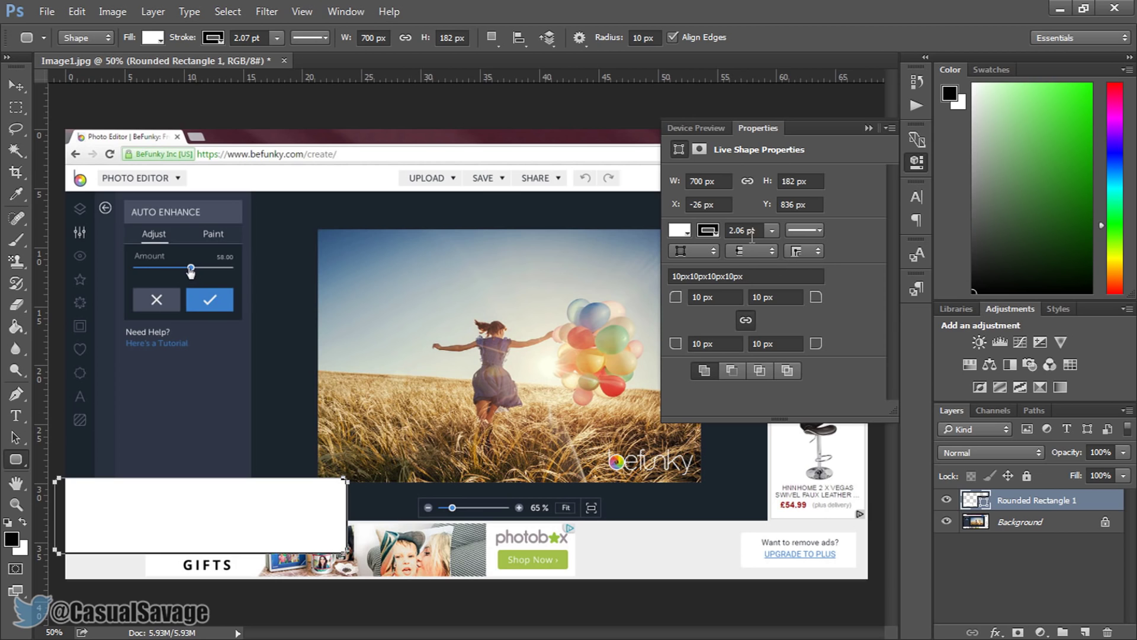
Set the bar's stroke to 7.84 pt, square the top-left corner, and enlarge the bottom-right radius
left_click(771, 231)
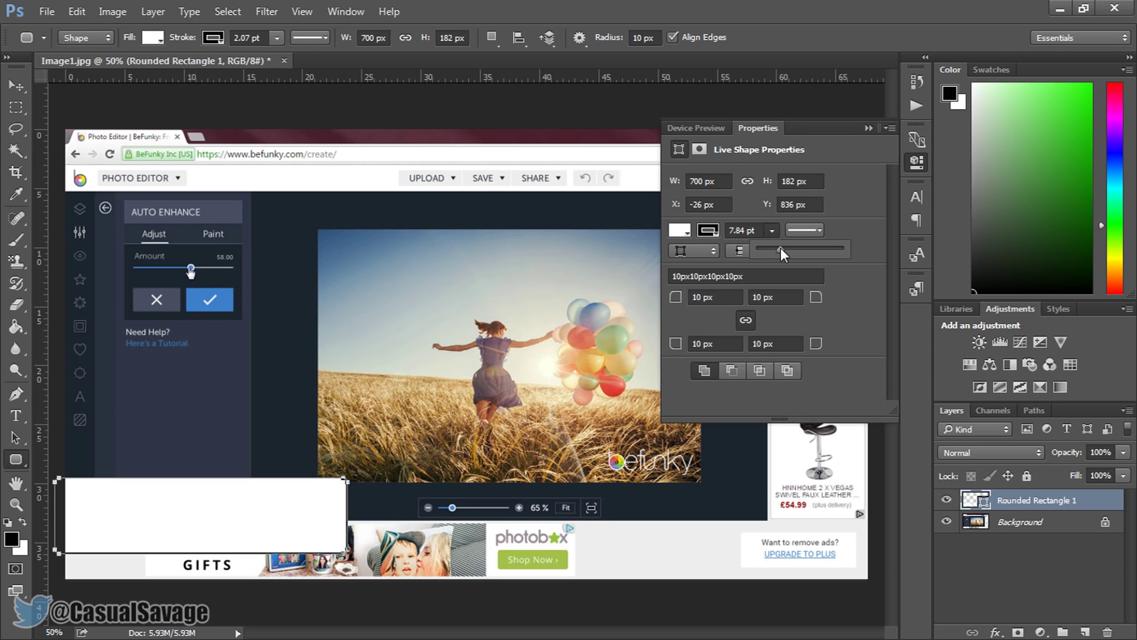
left_click_drag(778, 247, 787, 247)
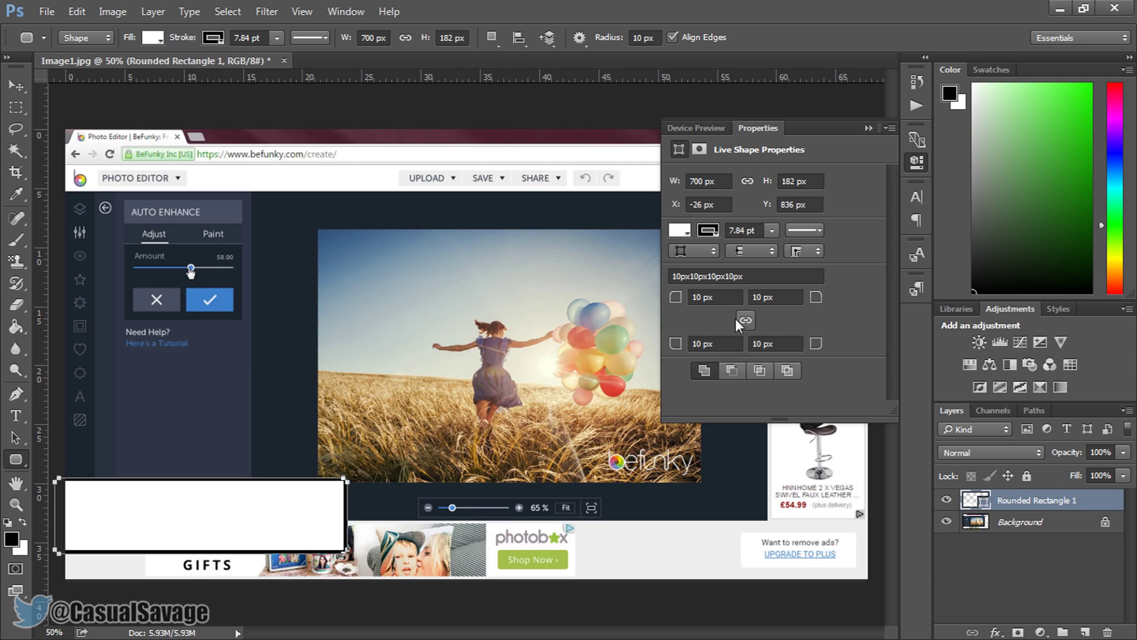
left_click_drag(675, 301, 66, 574)
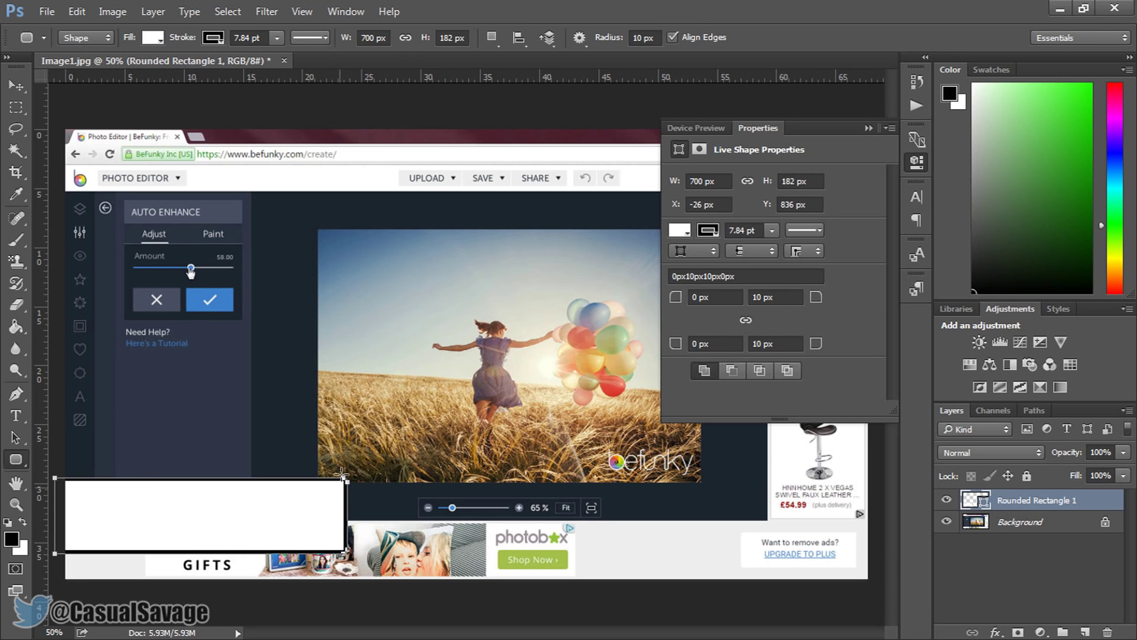
left_click_drag(817, 347, 978, 303)
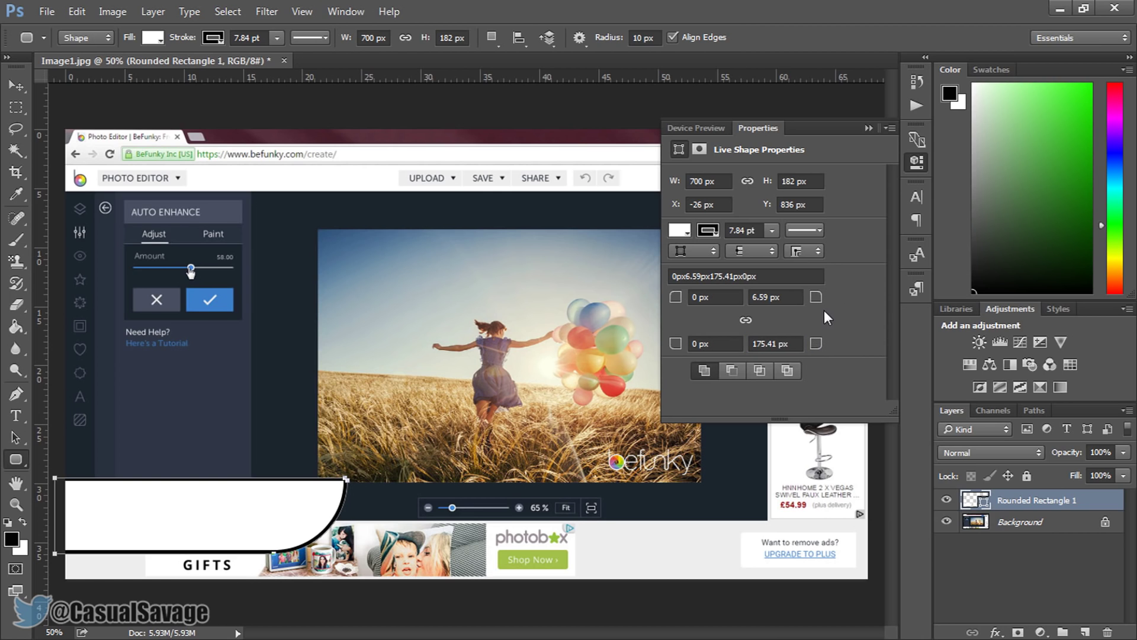
Close the Properties panel and nudge the white bar slightly with the Move tool
left_click(867, 128)
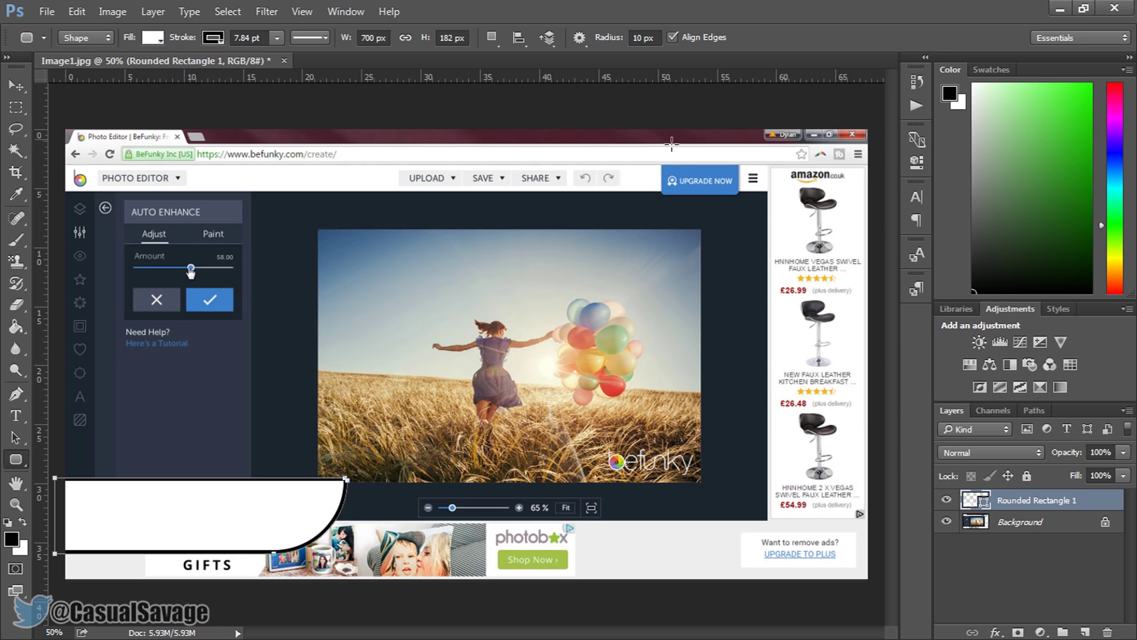
left_click(16, 86)
mouse_move(198, 494)
left_mouse_down()
mouse_move(216, 499)
mouse_move(201, 506)
mouse_move(194, 486)
left_mouse_up()
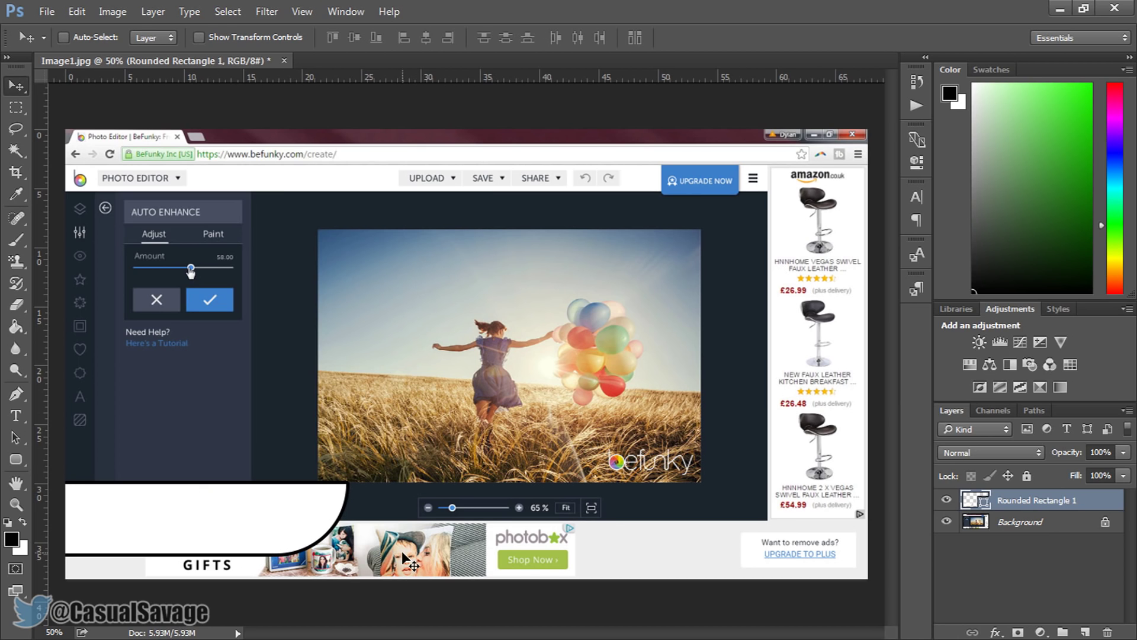
Stretch the bar horizontally to 140% width with Free Transform
key("ctrl+t")
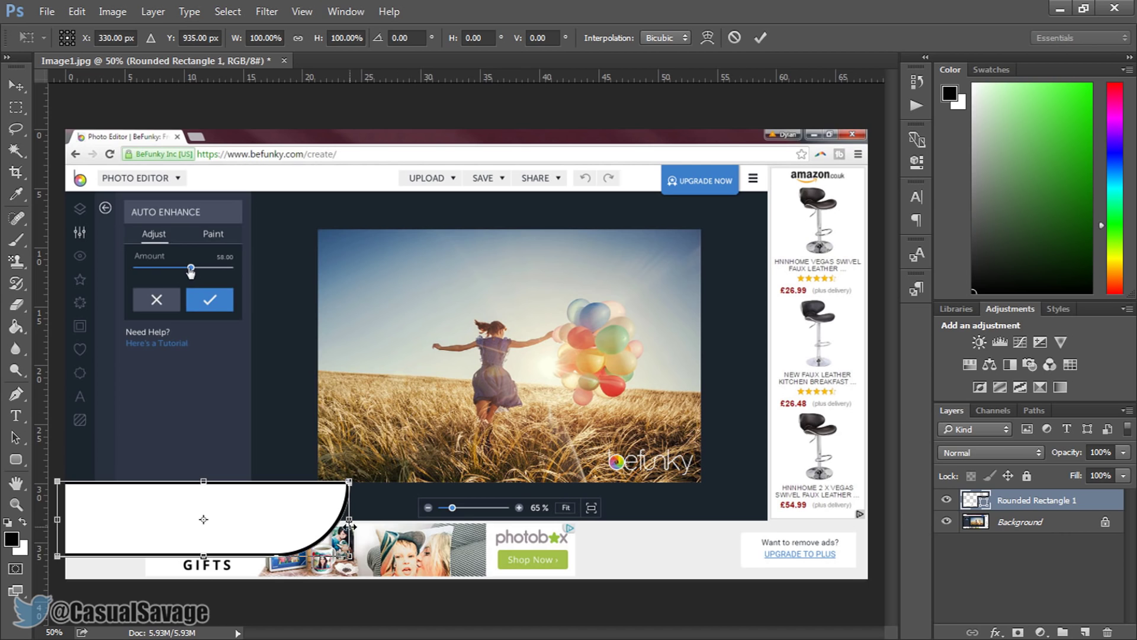
left_click_drag(348, 520, 466, 519)
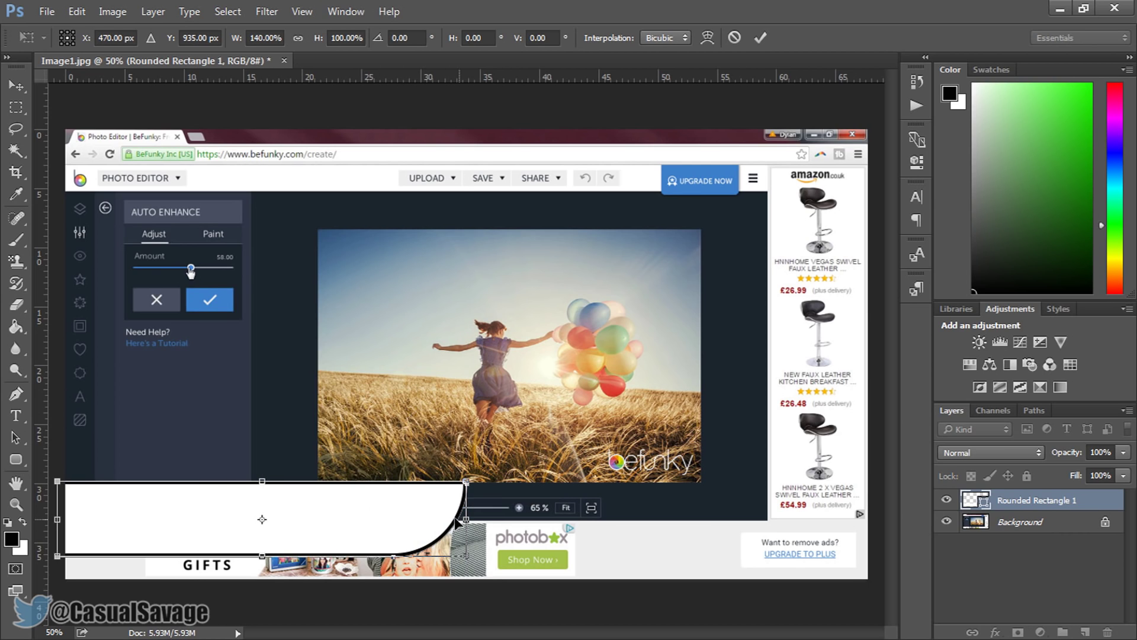
key("Return")
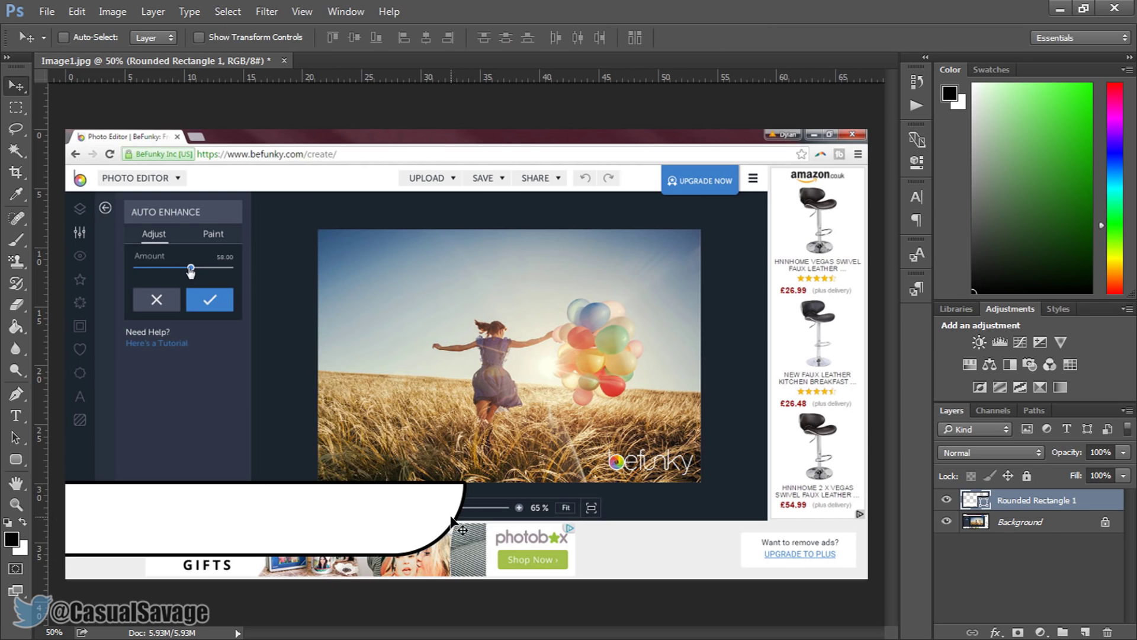
Add a text box on the bar in The Bold Font Bold at 94 pt for FOLLOW ME ON TWITTER
left_click(16, 418)
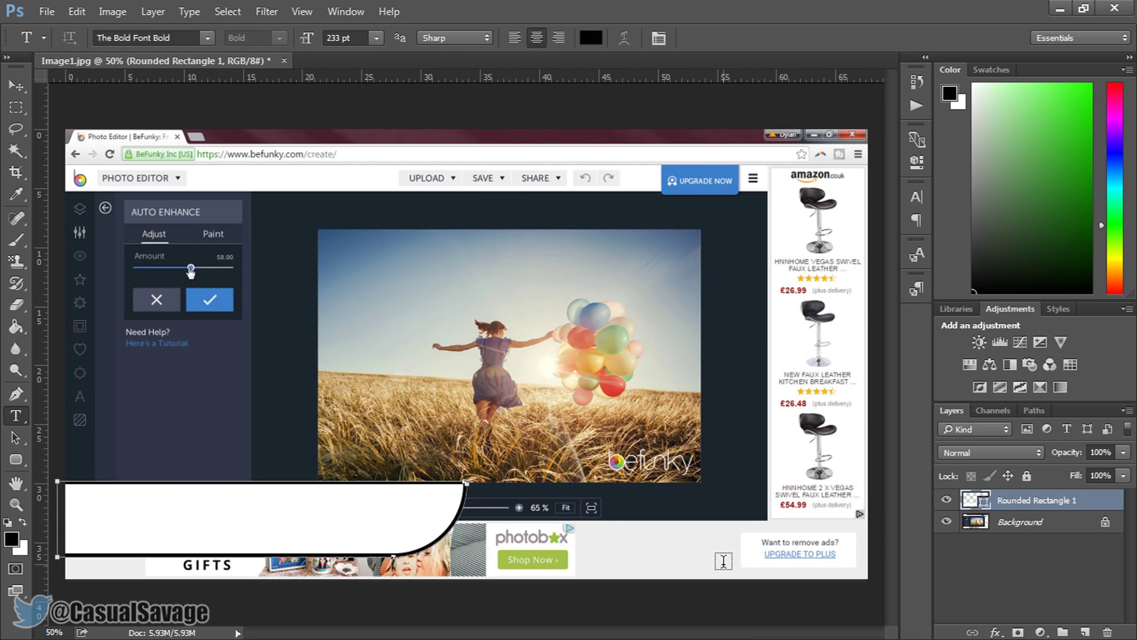
left_click(1085, 632)
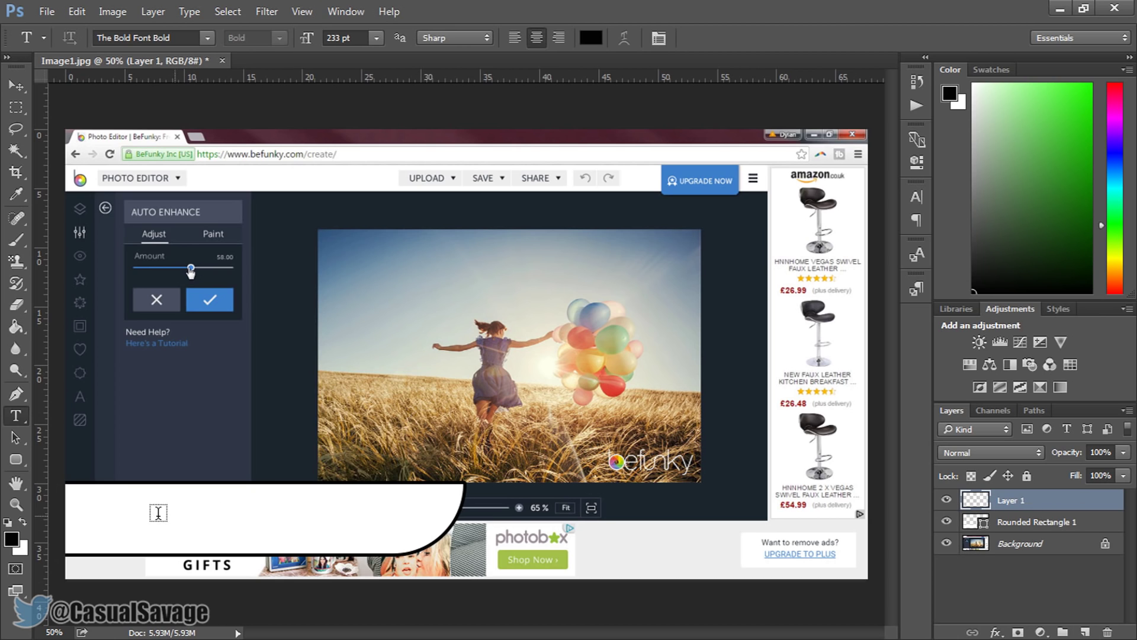
left_click_drag(87, 499, 430, 546)
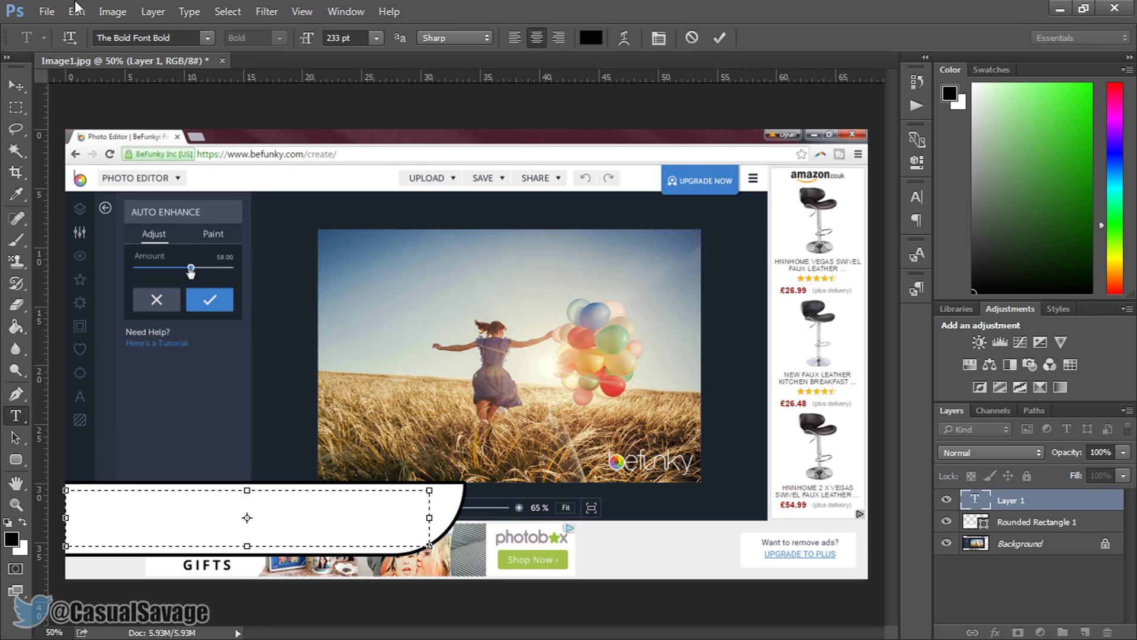
left_click(208, 37)
left_click(306, 40)
left_click_drag(306, 40, 191, 40)
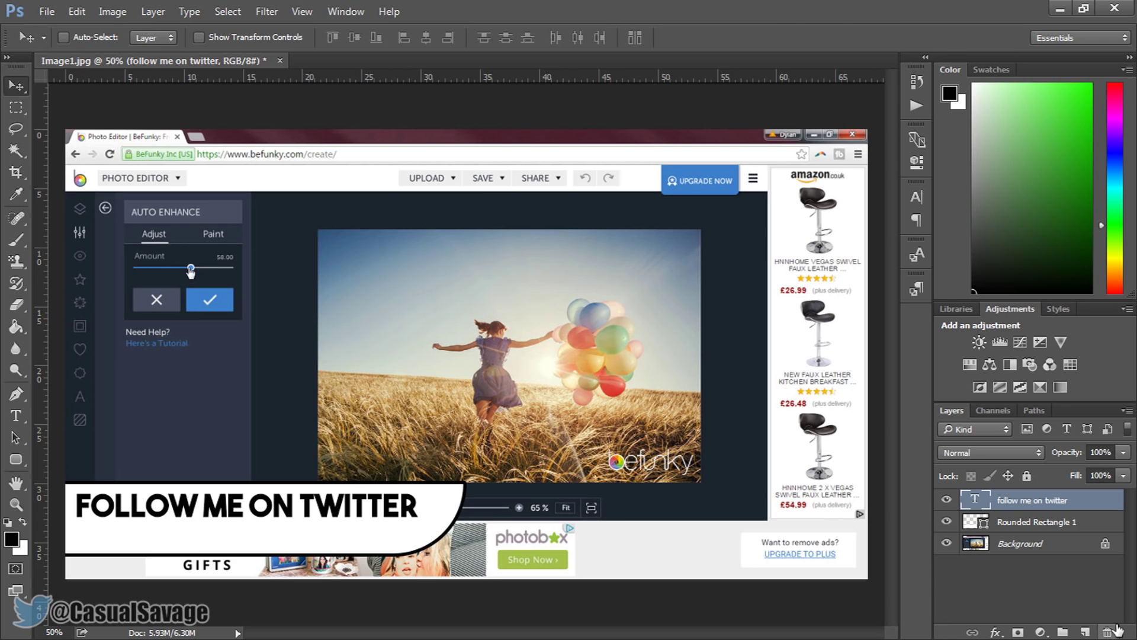
Add a new layer and tighten the FOLLOW ME ON TWITTER text box
left_click(1084, 632)
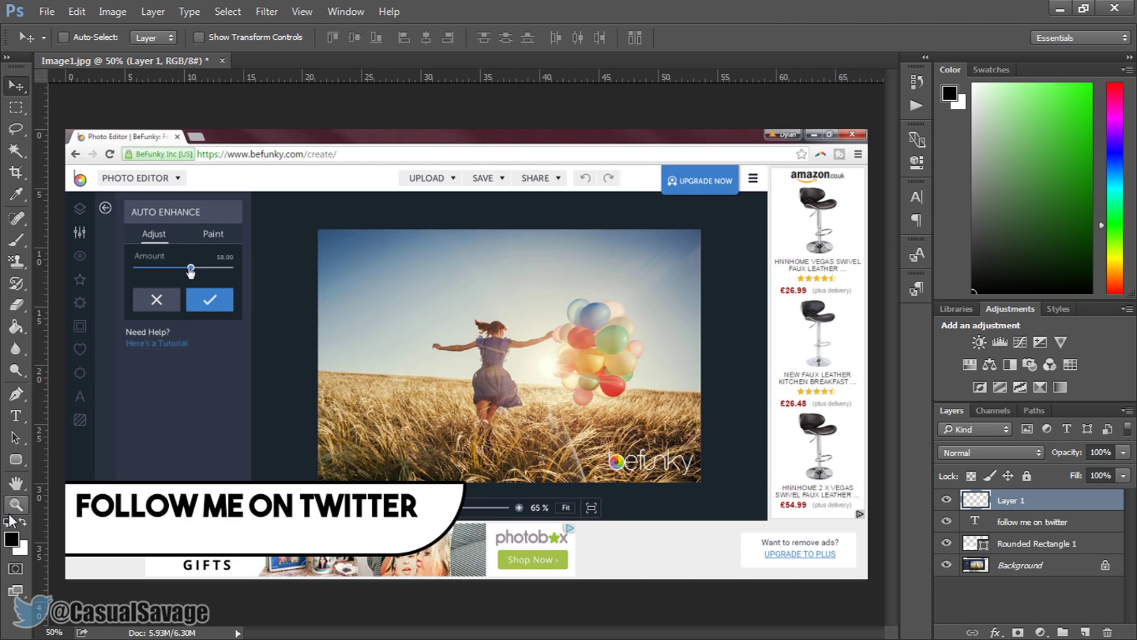
left_click(18, 418)
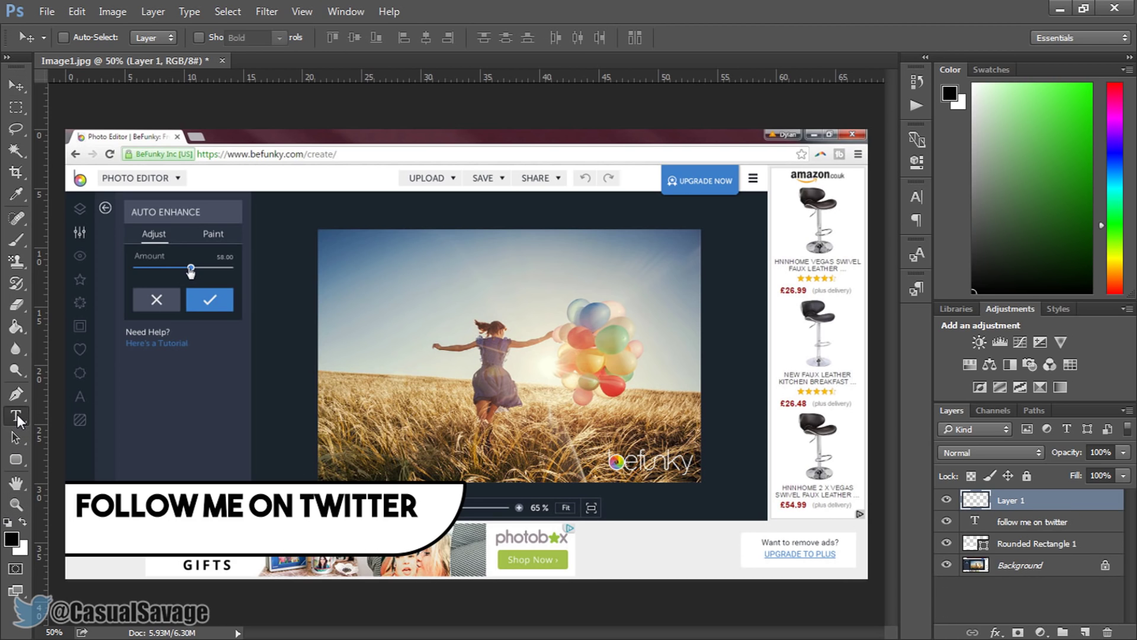
left_click(76, 517)
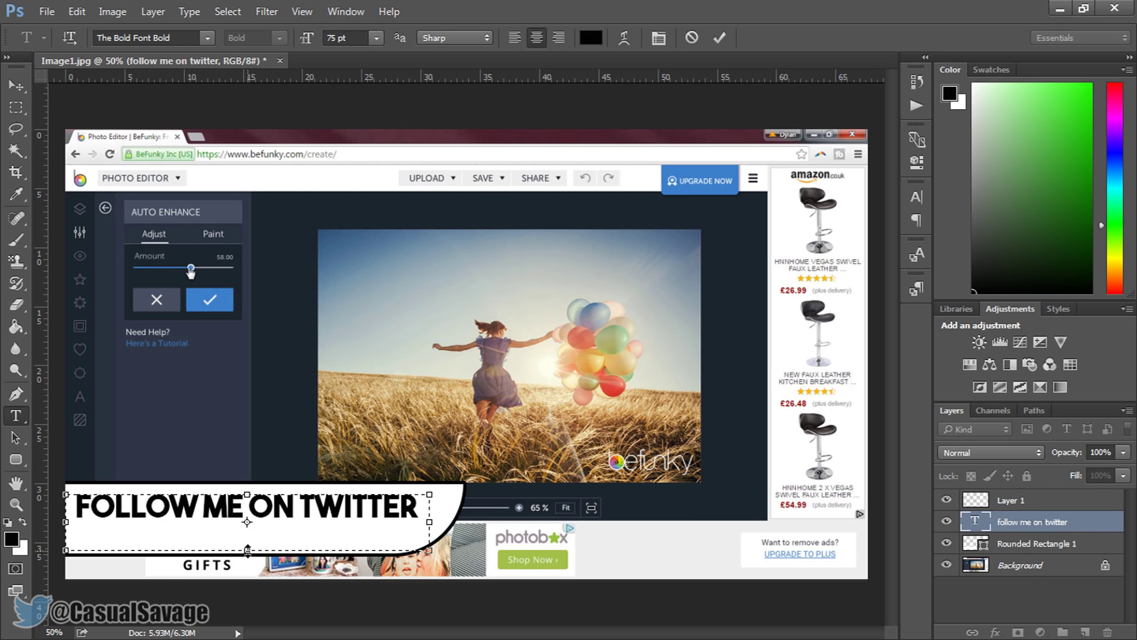
left_click_drag(247, 549, 248, 518)
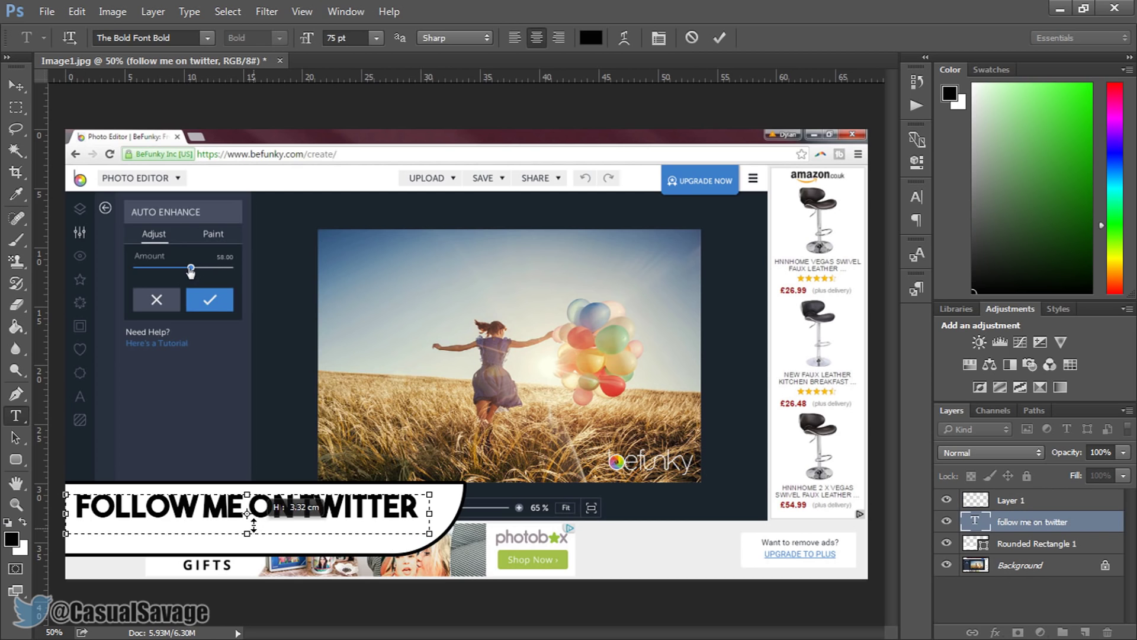
left_click(718, 39)
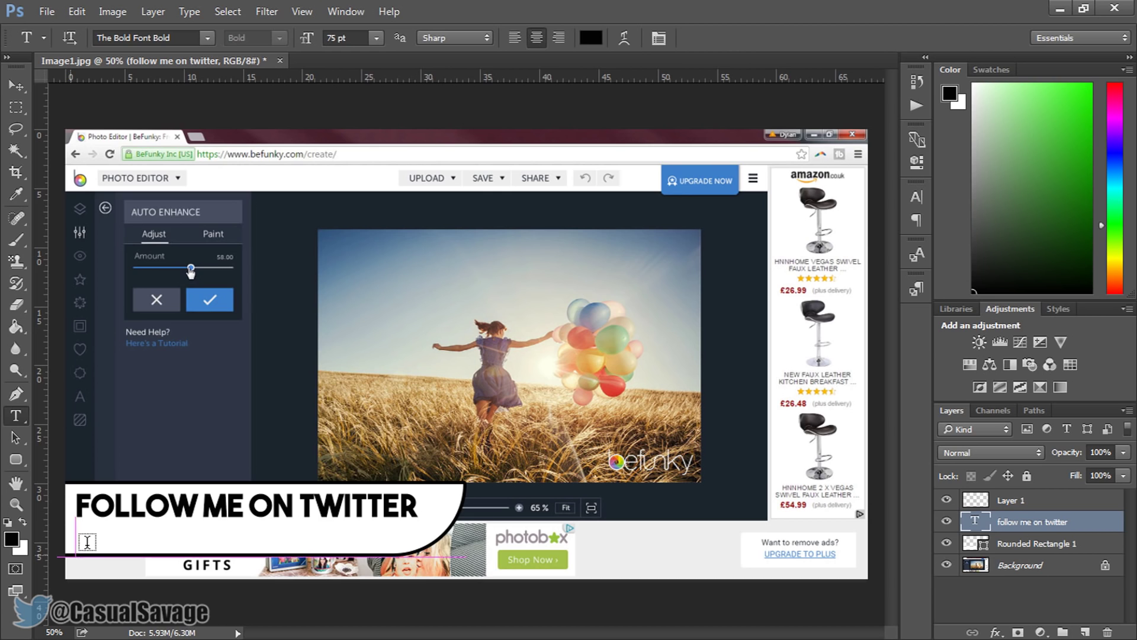
left_click_drag(76, 554, 419, 519)
type("@CASUALSAVAGE")
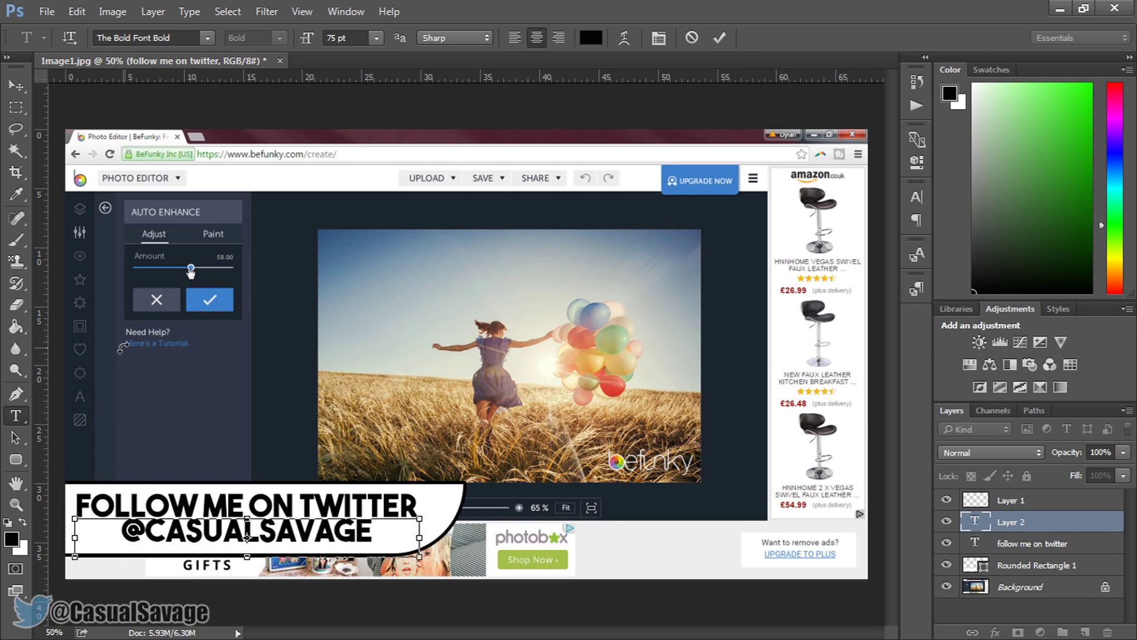
key("ctrl+a")
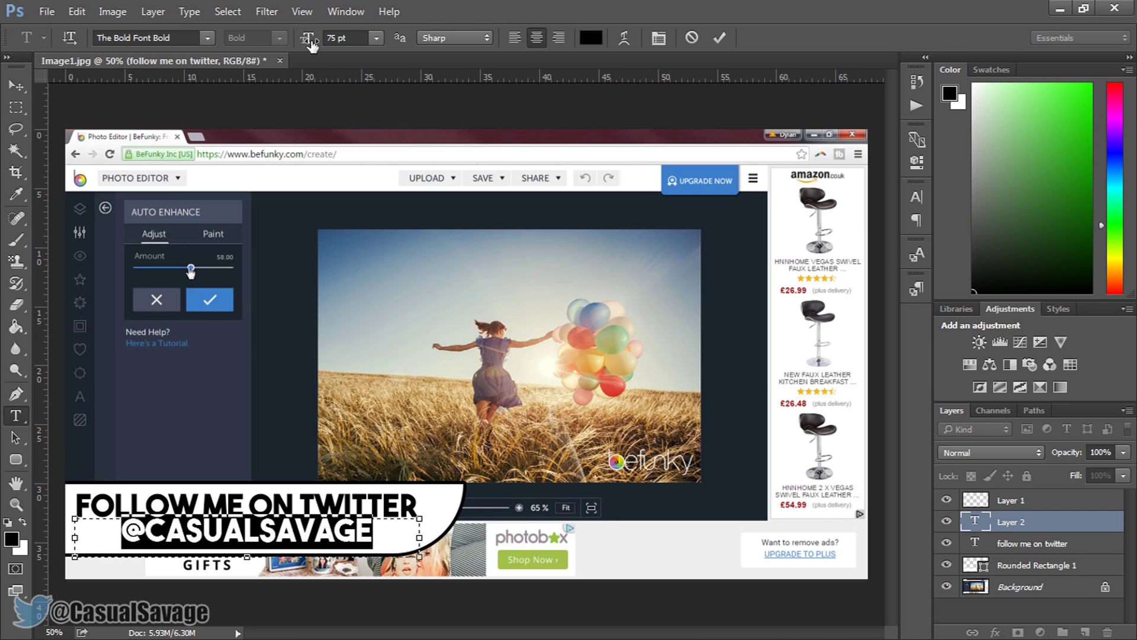
left_click_drag(308, 43, 304, 42)
left_click(592, 38)
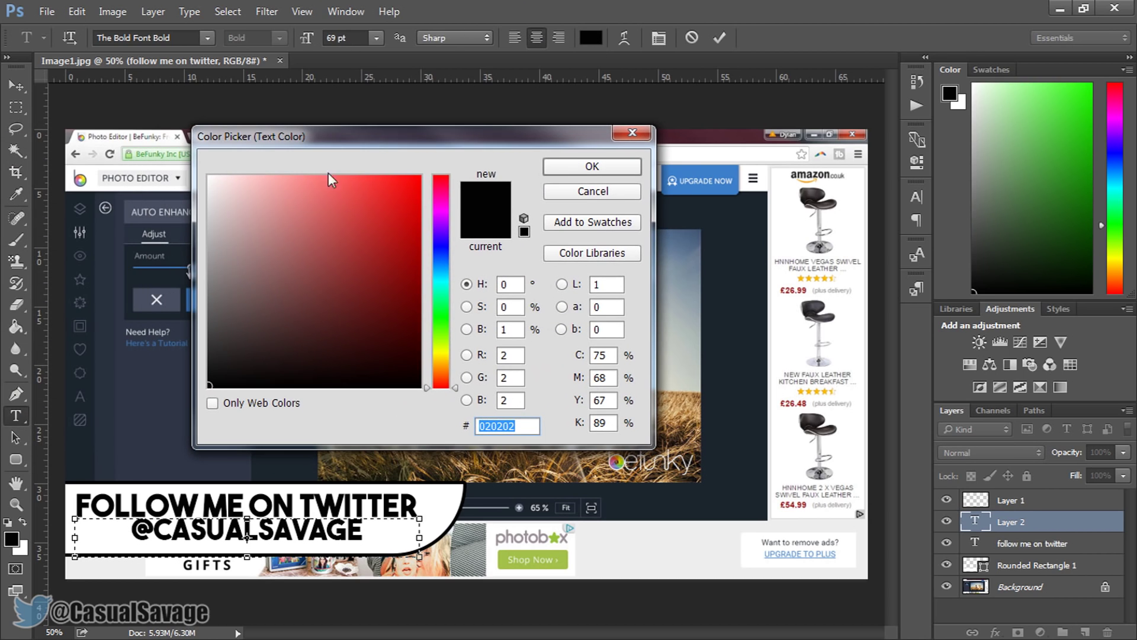
left_click_drag(212, 264, 302, 299)
left_click(440, 282)
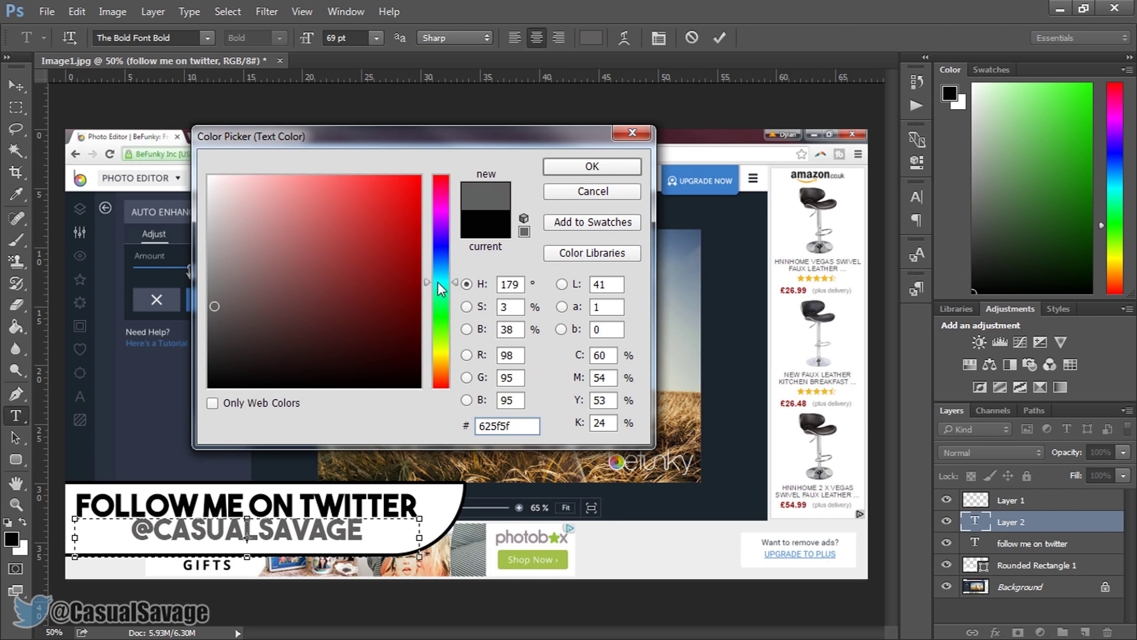
left_click(419, 176)
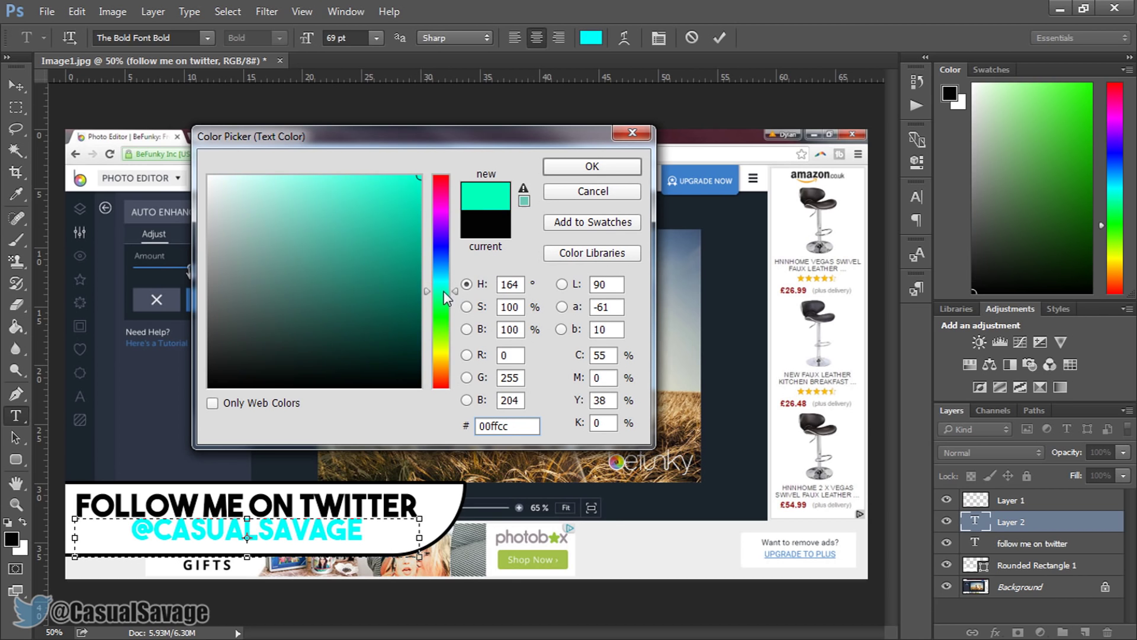
left_click_drag(443, 291, 443, 278)
key("Return")
left_click(16, 85)
left_click_drag(273, 529, 216, 536)
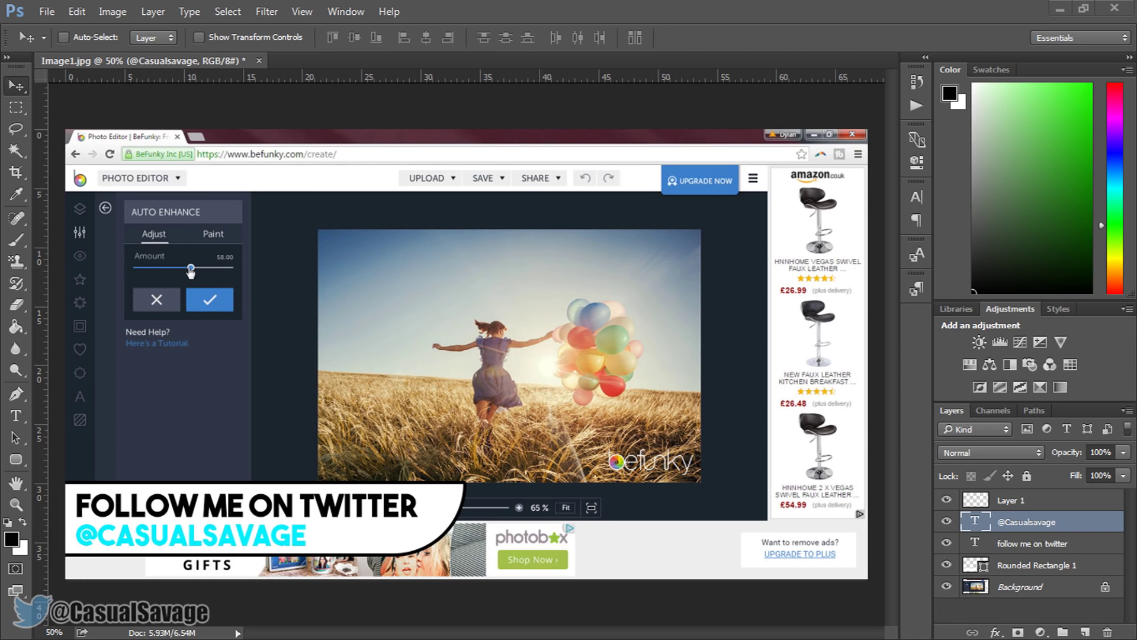
left_click_drag(302, 394, 355, 391)
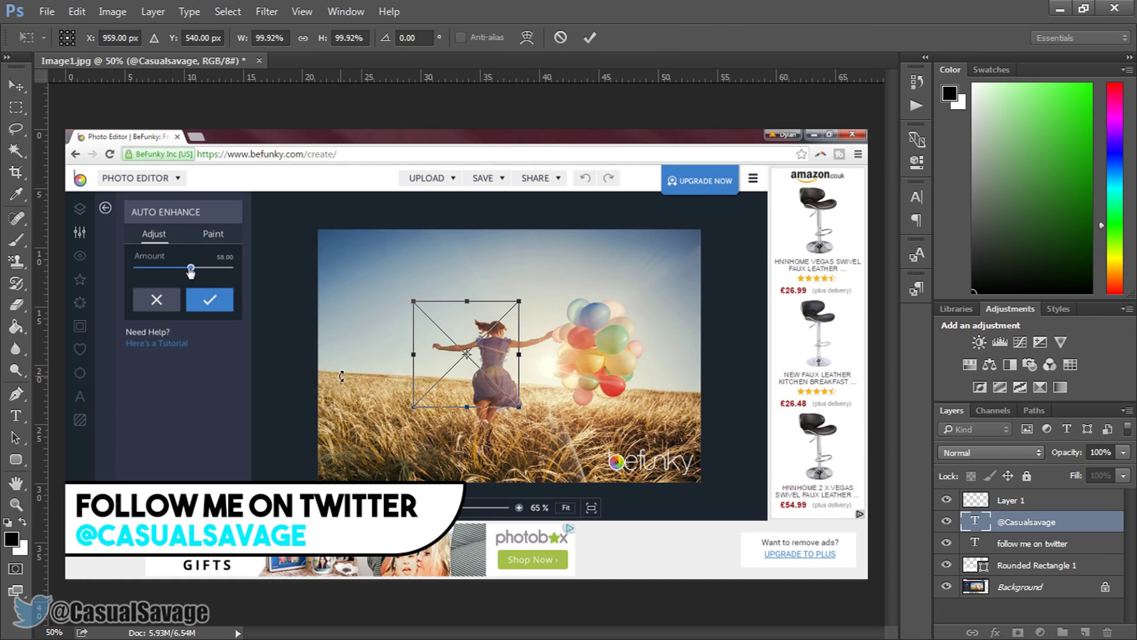
left_click_drag(474, 390, 399, 545)
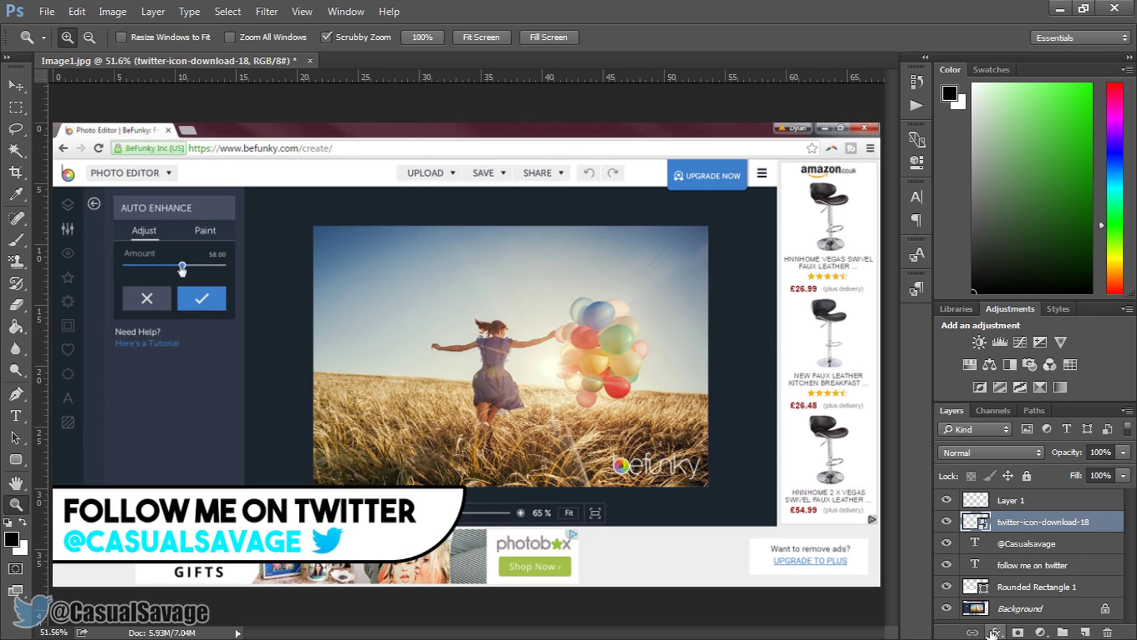
left_click(995, 632)
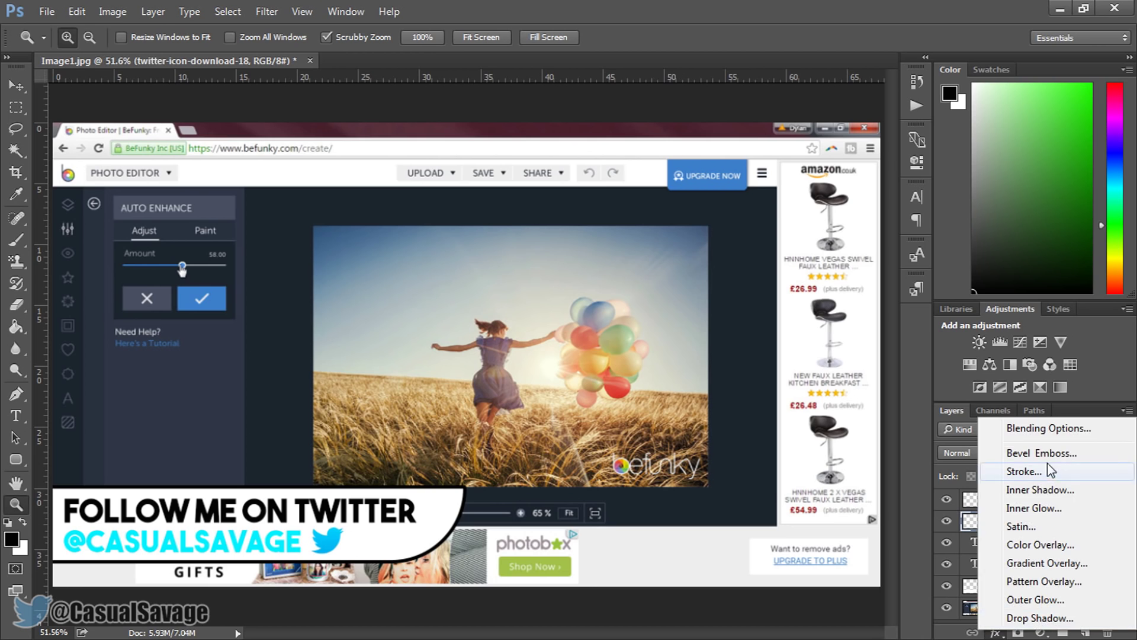
left_click(894, 506)
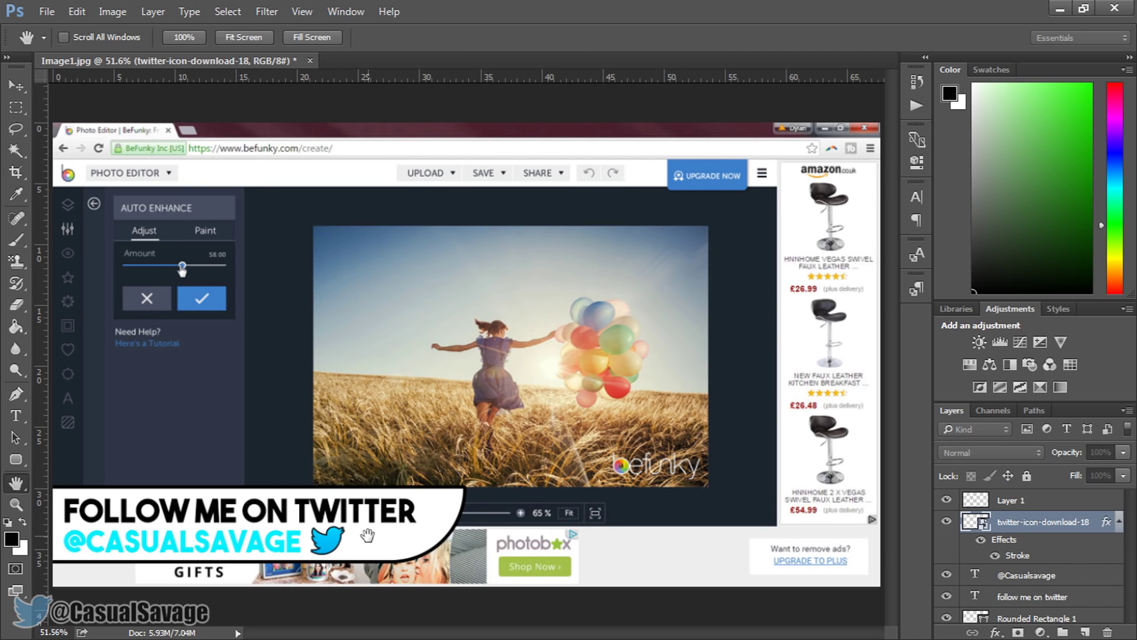
left_click(1021, 574)
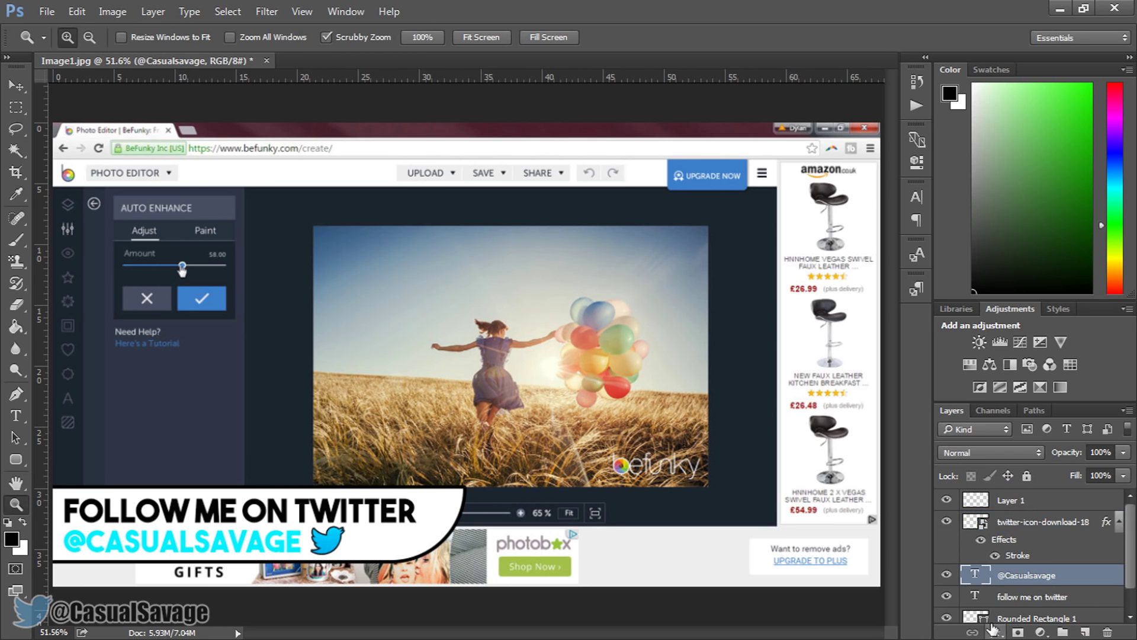
left_click(995, 632)
left_click(1024, 472)
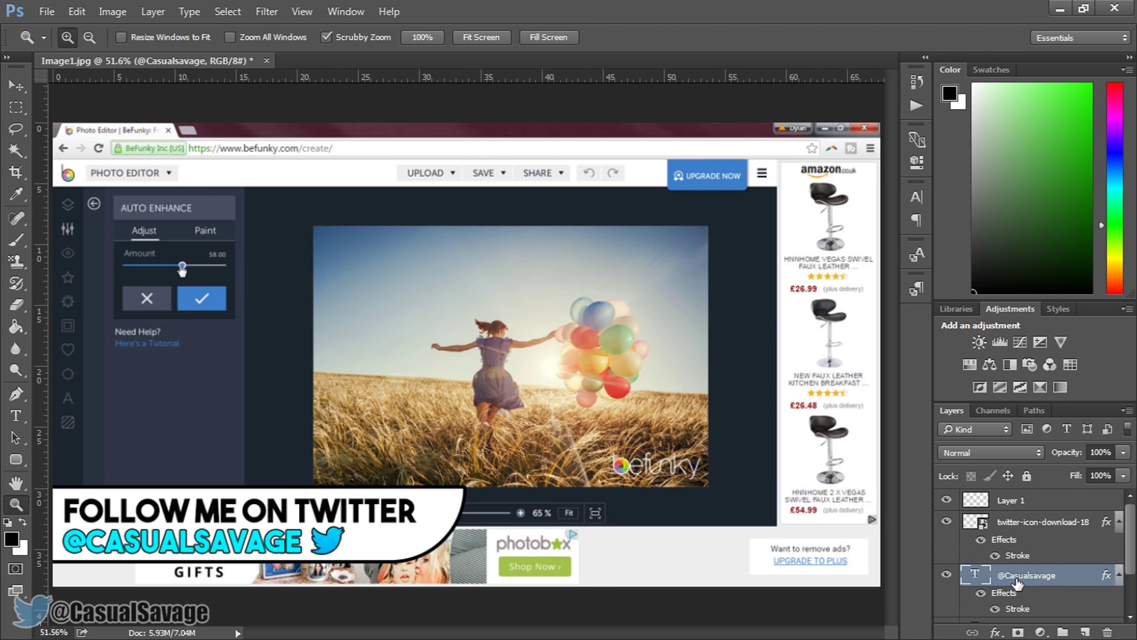
scroll(1018, 583, "down", 3)
Unlock and delete the screenshot Background layer to leave the banner on transparency
left_click(1034, 613)
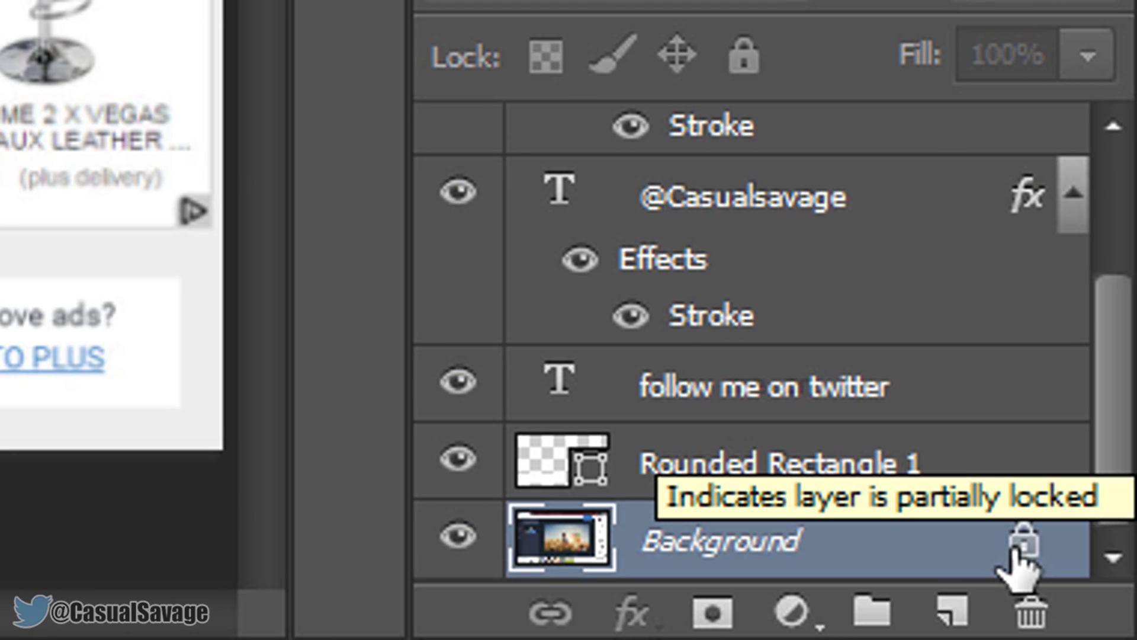
left_click(1104, 613)
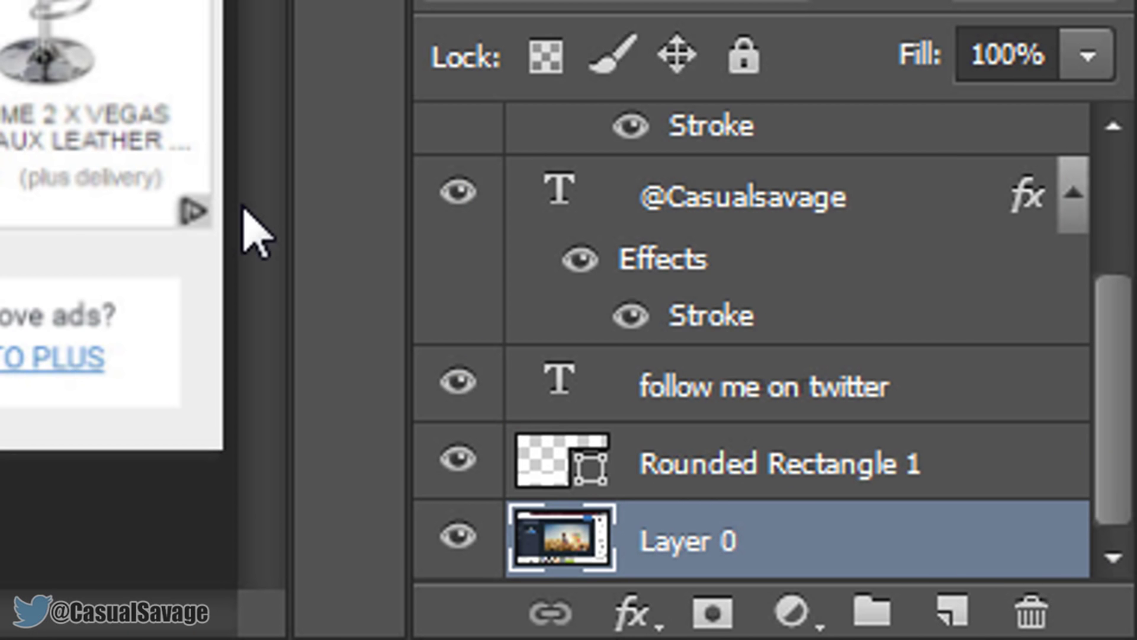
key("Delete")
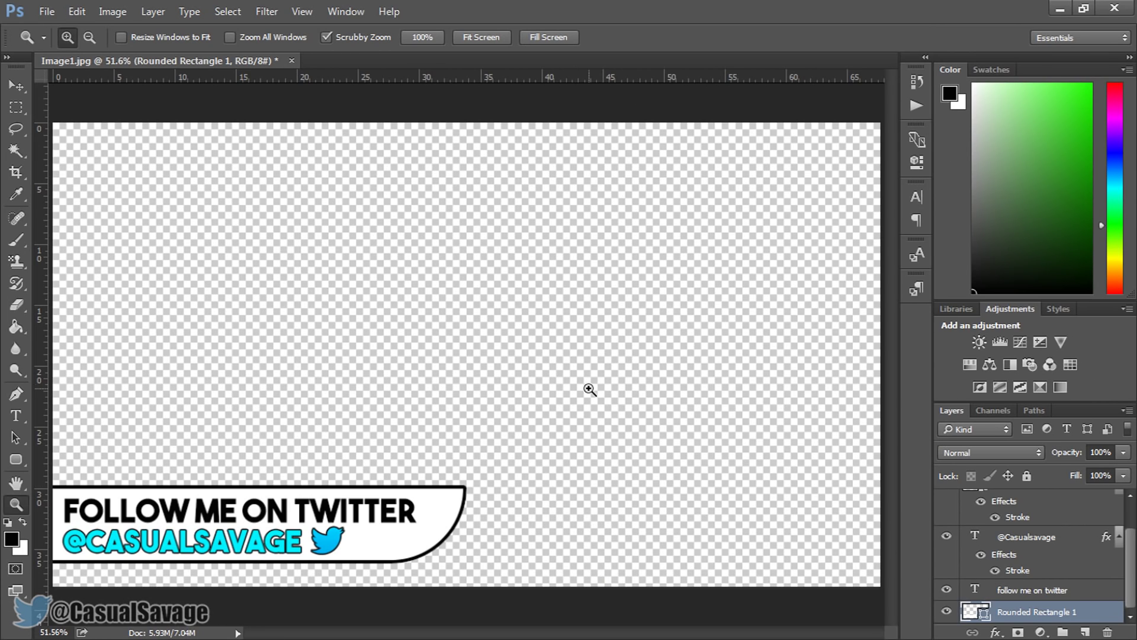
Save the banner as twitter.png in PNG format, replacing the existing file
left_click(59, 9)
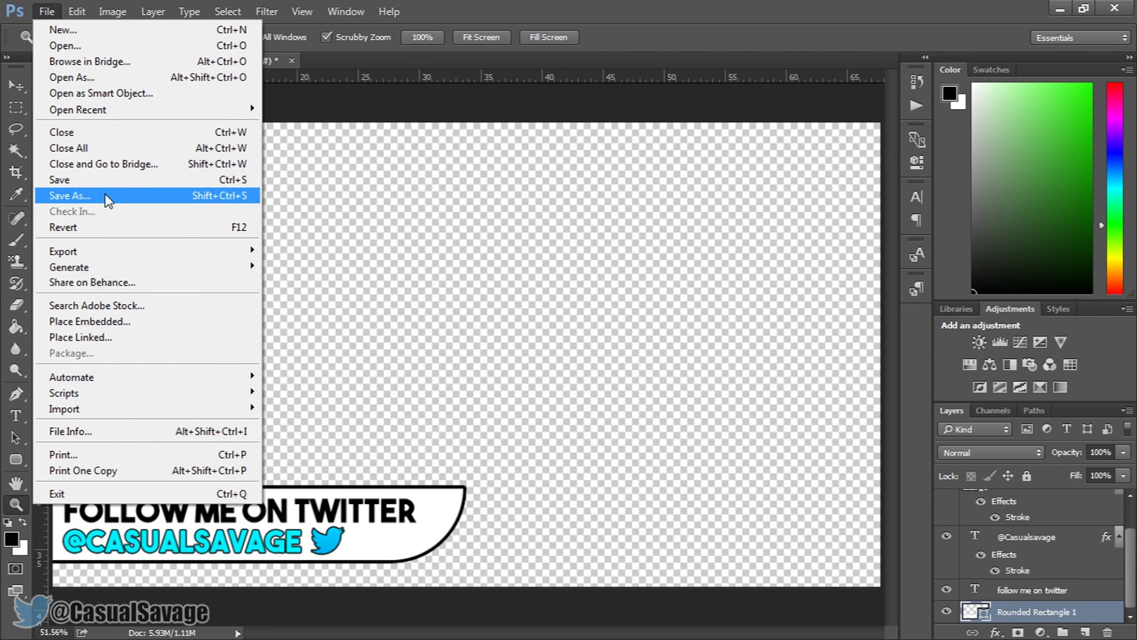
left_click(69, 195)
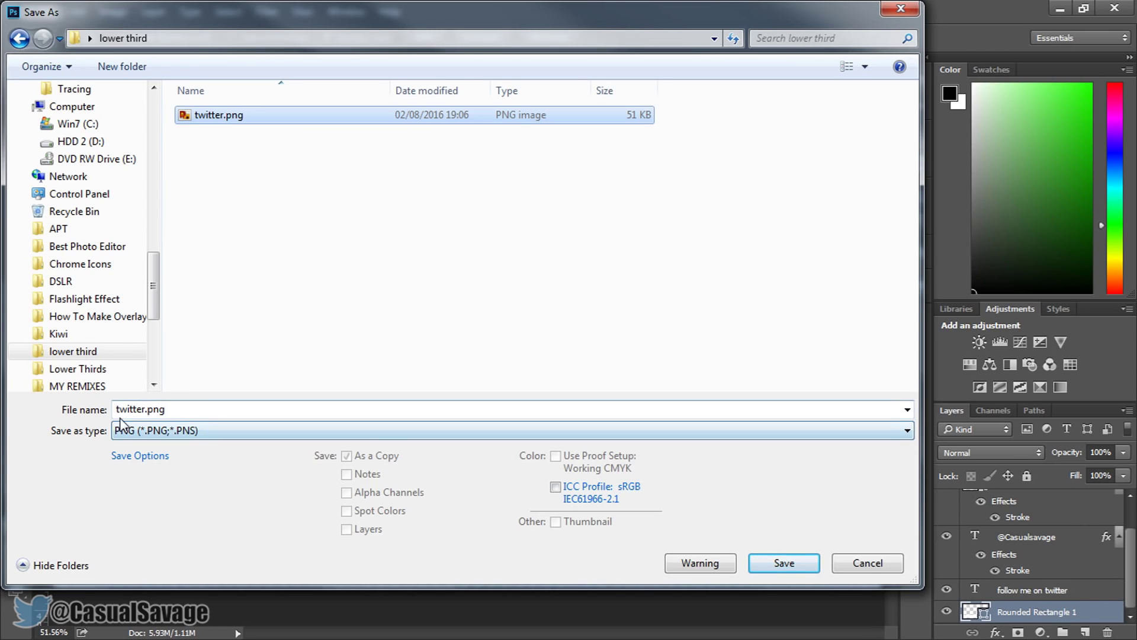
left_click(151, 438)
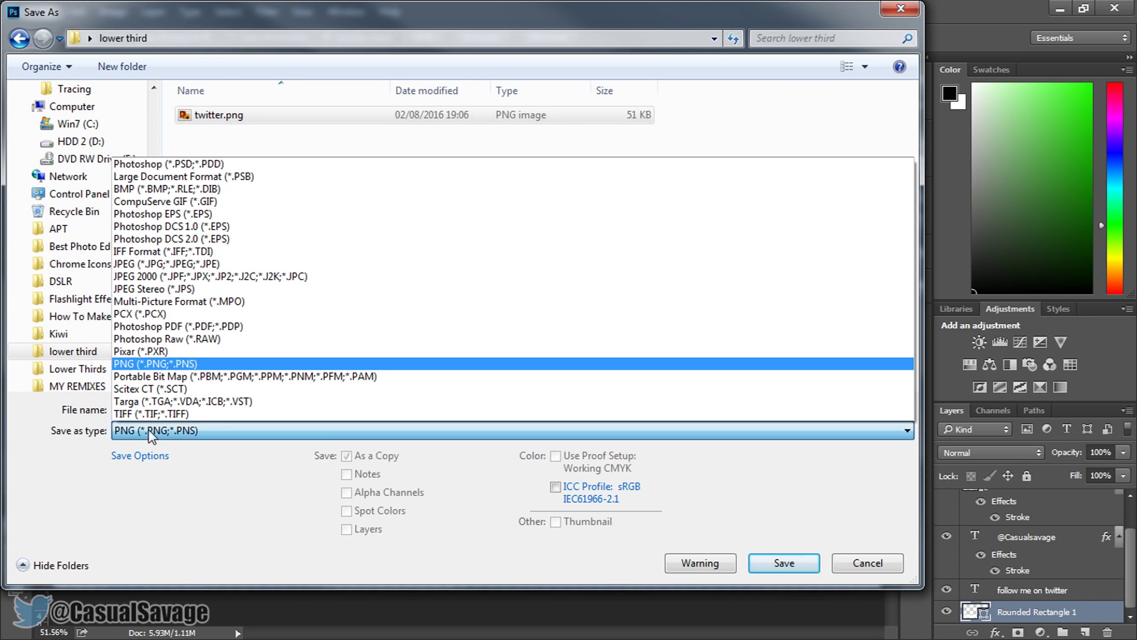
left_click(143, 364)
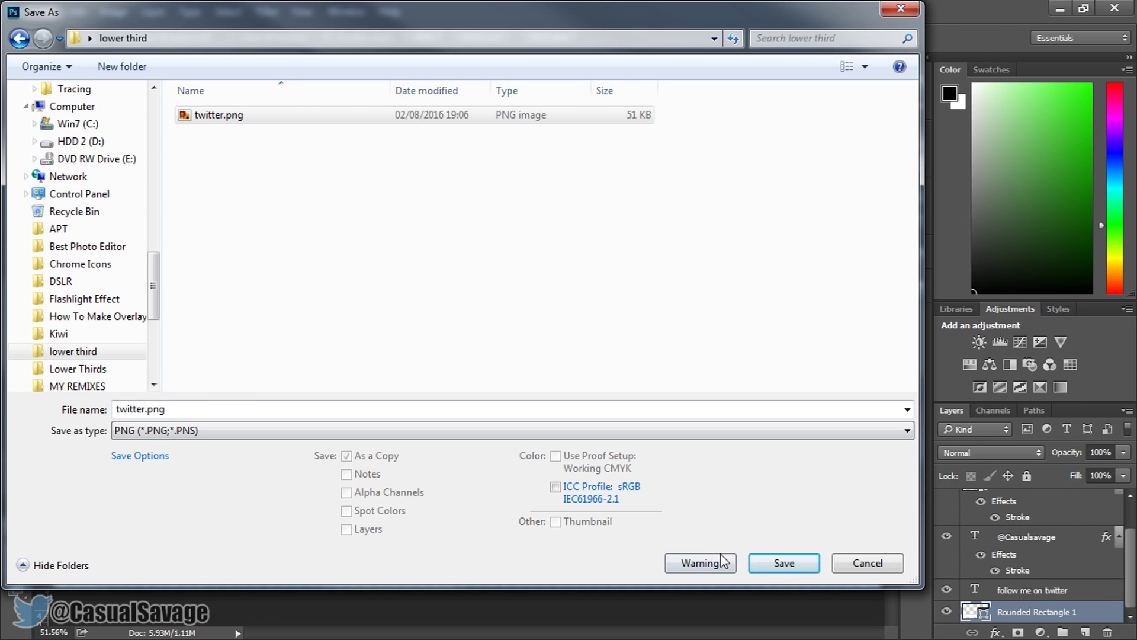
left_click(783, 566)
left_click(608, 329)
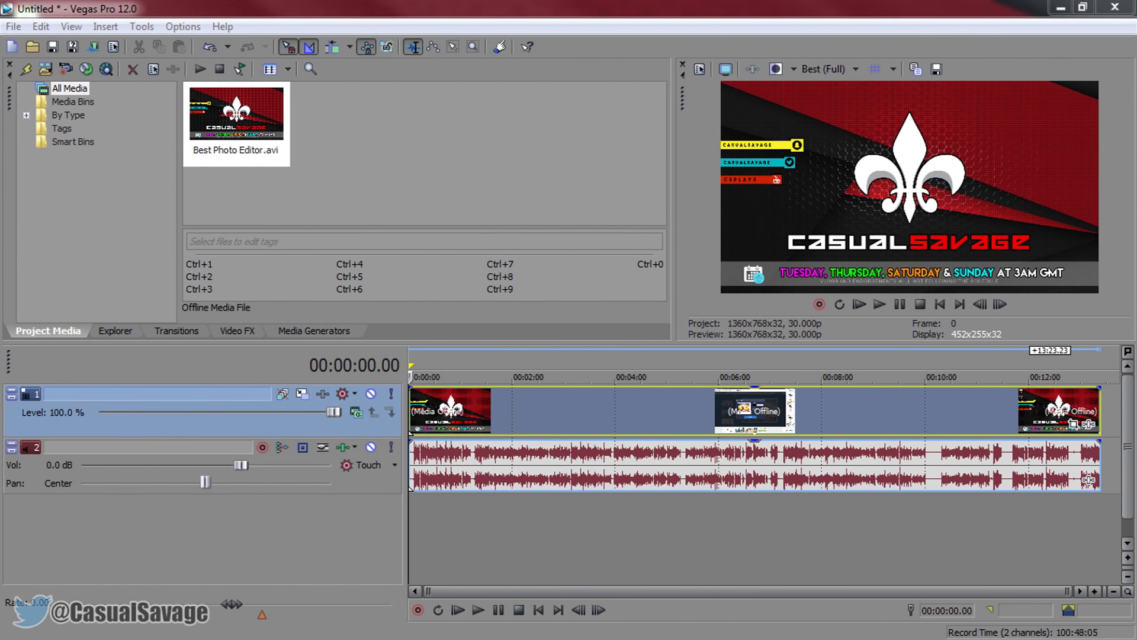
Import twitter.png into the project media and place it on the timeline
left_click_drag(76, 257, 405, 196)
left_click(357, 122)
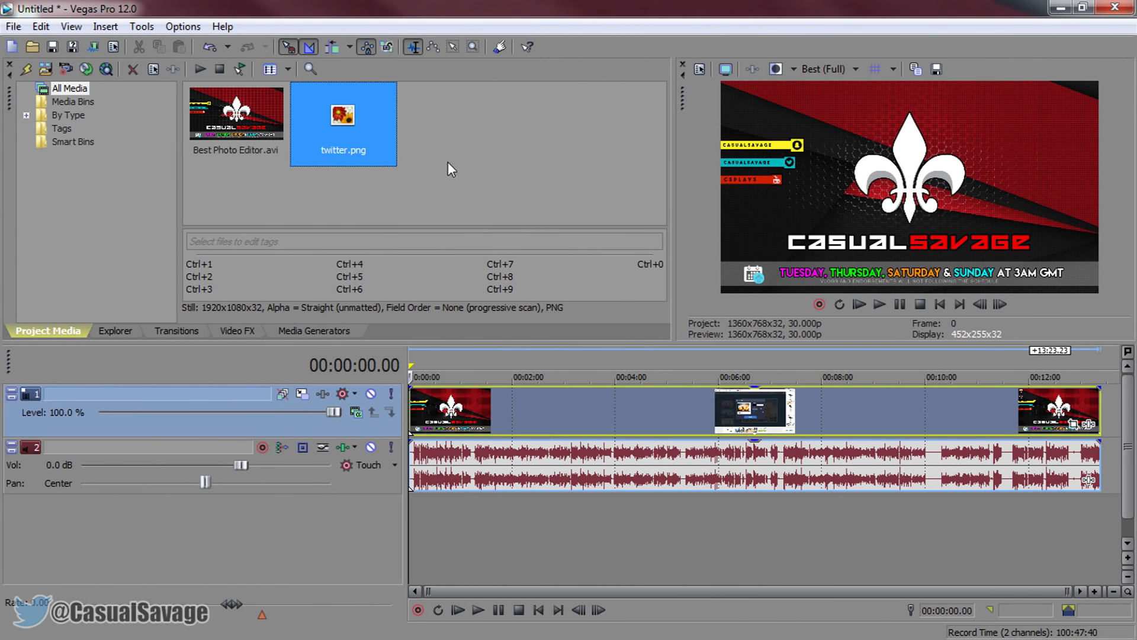
left_click_drag(359, 136, 408, 405)
scroll(410, 427, "up", 8)
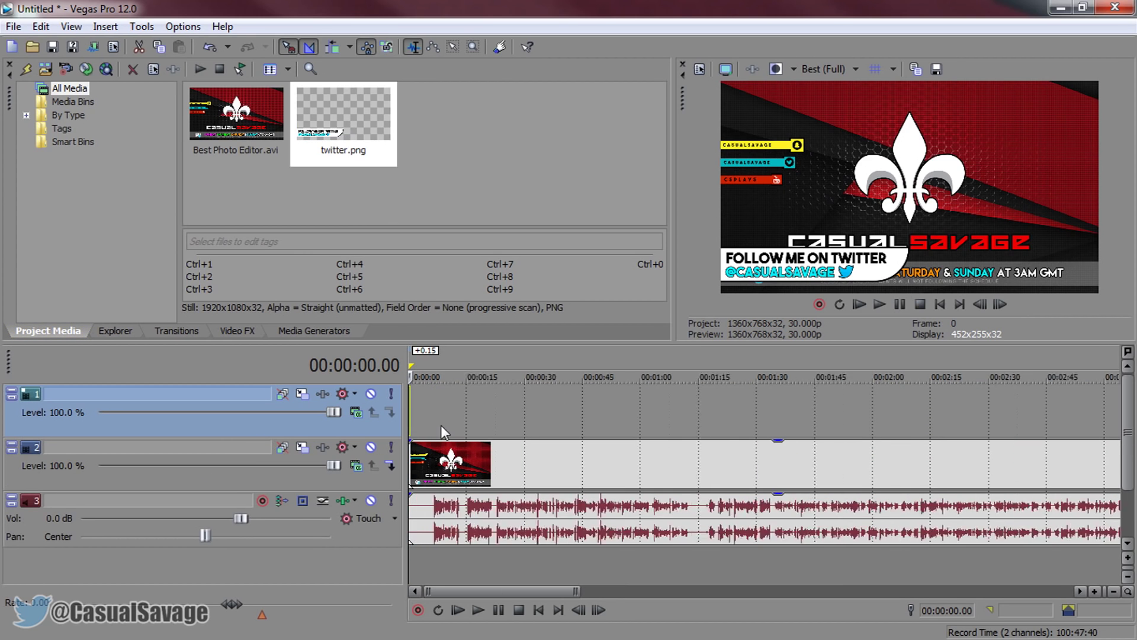
Shift the background video's start and stretch the twitter.png overlay to 00:00:05.00, then return to the start
mouse_move(411, 469)
left_mouse_down()
mouse_move(653, 458)
mouse_move(427, 463)
left_mouse_up()
scroll(420, 420, "up", 4)
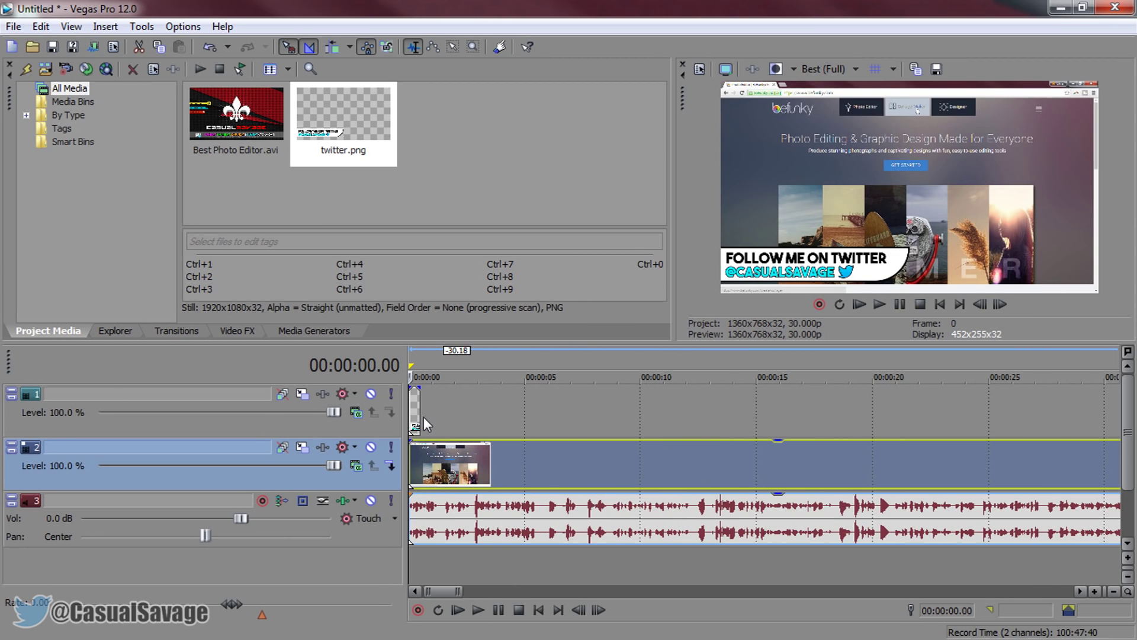
left_click(425, 424)
scroll(425, 425, "up", 3)
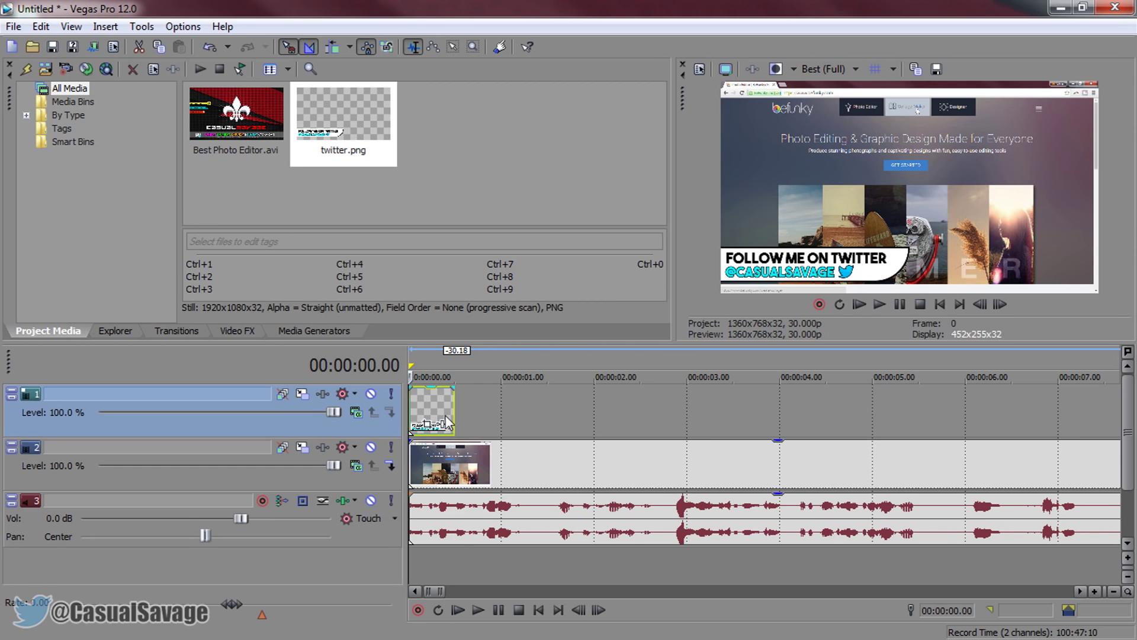
left_click_drag(453, 416, 874, 420)
scroll(705, 424, "down", 8)
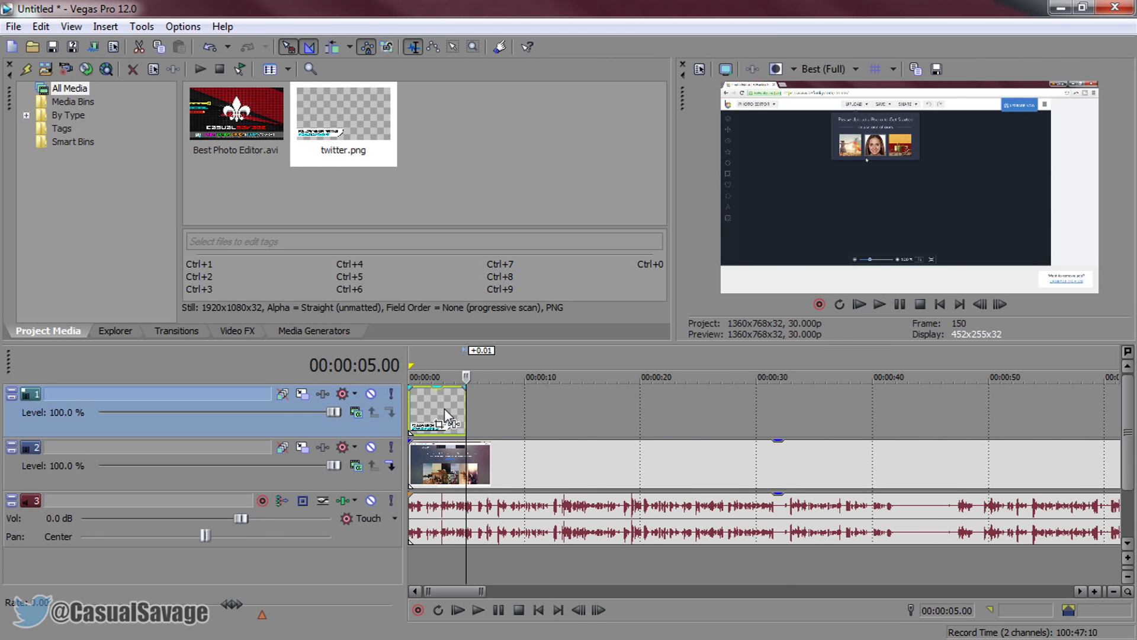
key("ctrl+Home")
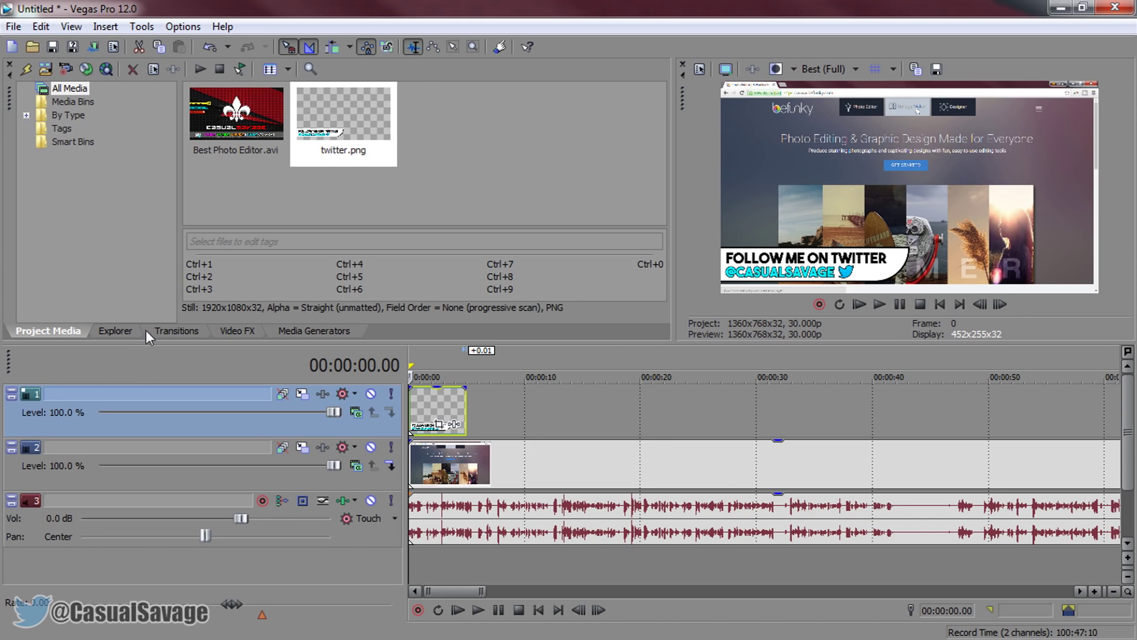
Show the Gradient Wipe presets and drag Linear Left-Right onto the twitter.png overlay
left_click(176, 331)
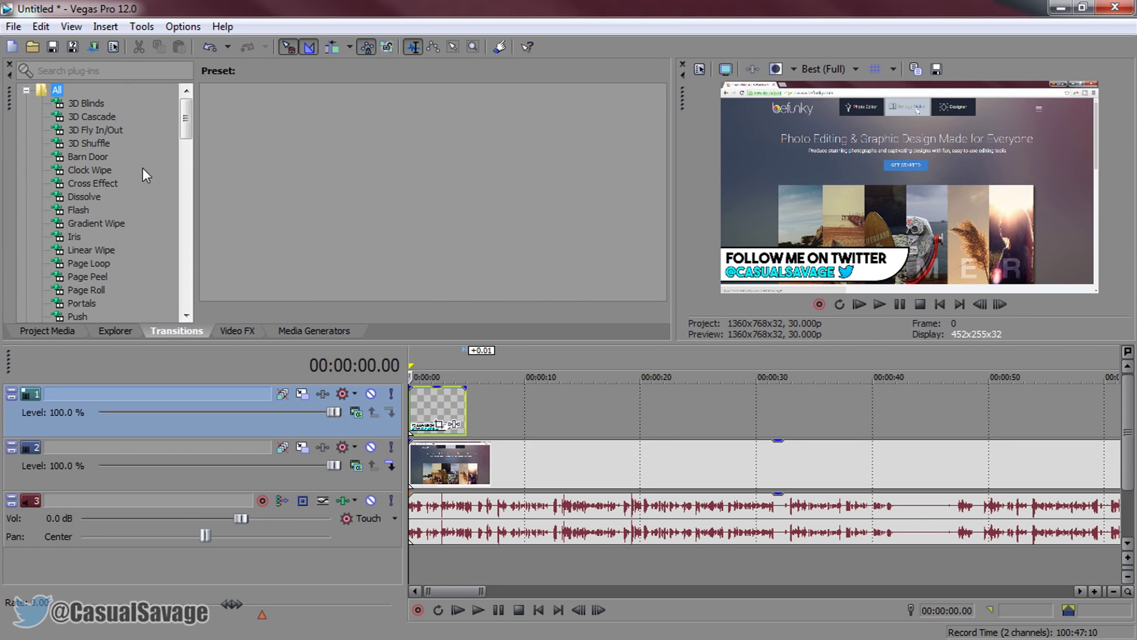
scroll(125, 189, "down", 20)
scroll(125, 234, "up", 1)
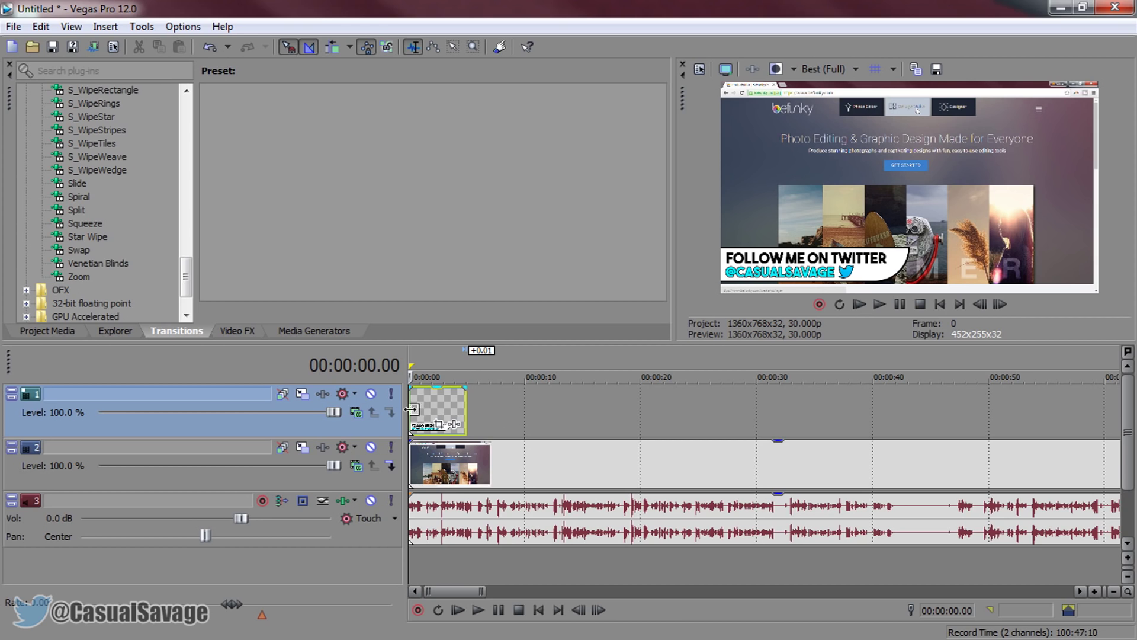
scroll(135, 276, "up", 15)
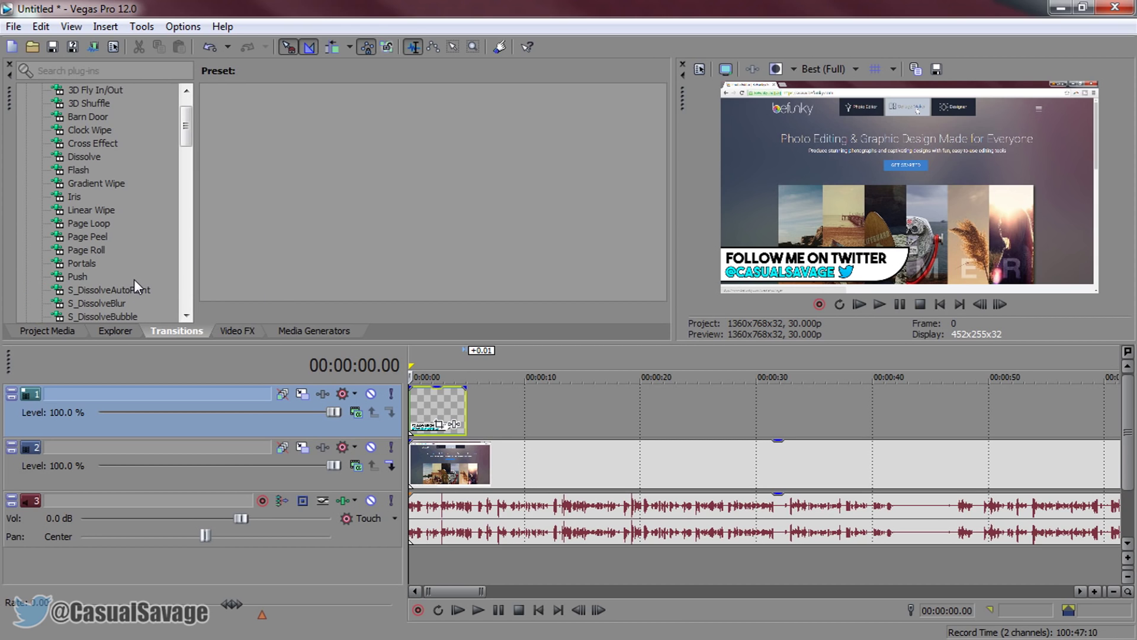
left_click(105, 184)
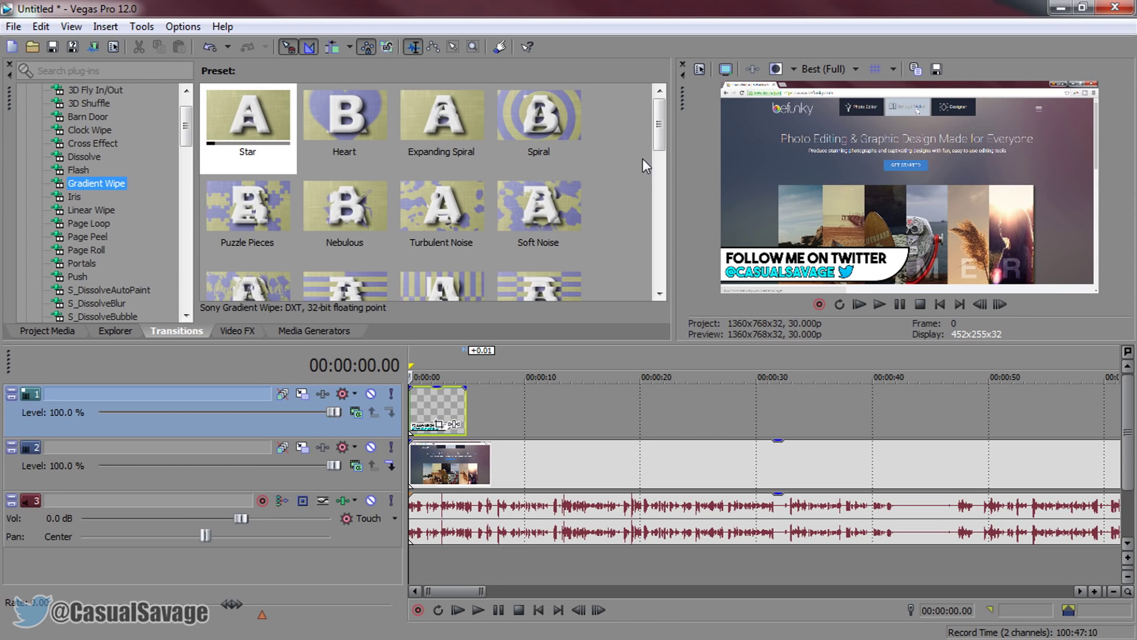
left_click_drag(657, 131, 652, 189)
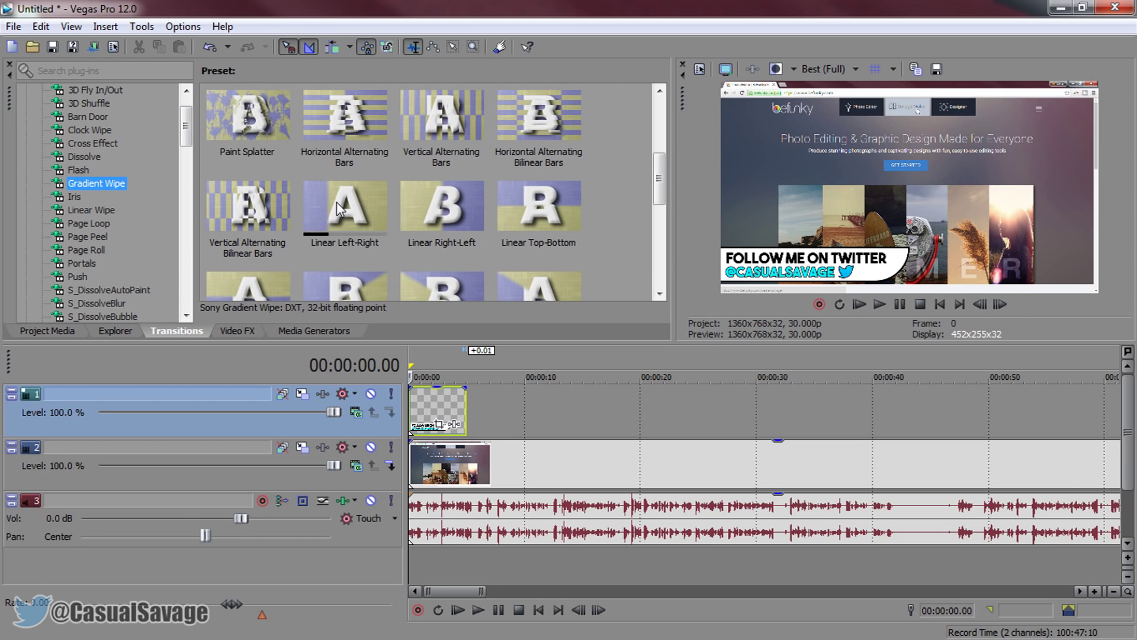
left_click_drag(337, 201, 411, 393)
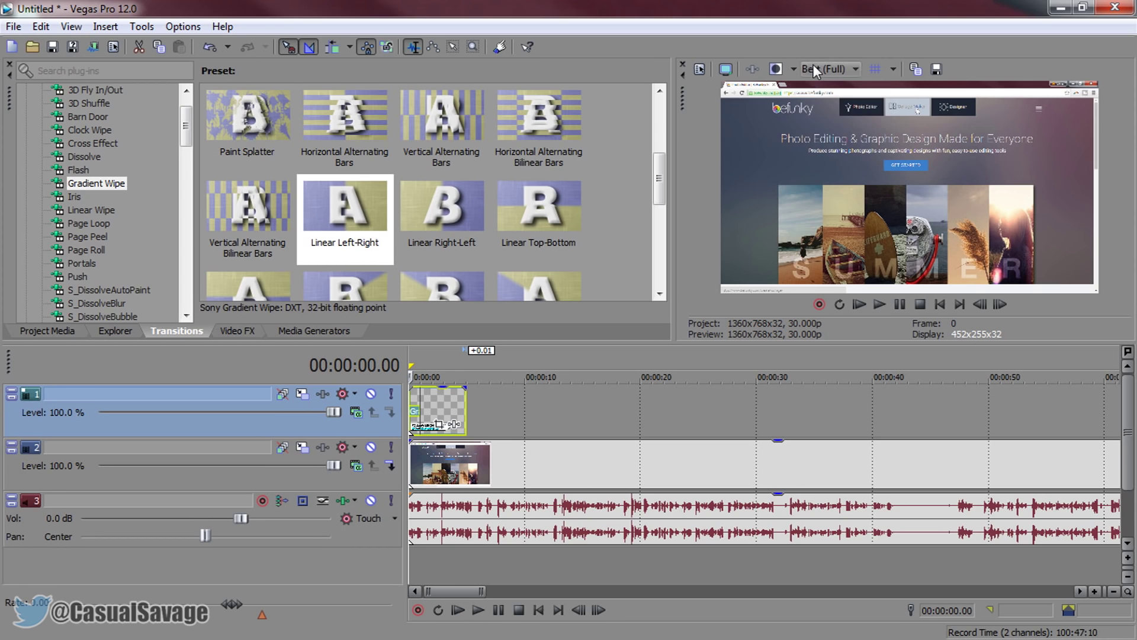
Set preview quality to Good (Auto) and play back the overlay's wipe-in
left_click(815, 66)
mouse_move(855, 121)
left_click(919, 122)
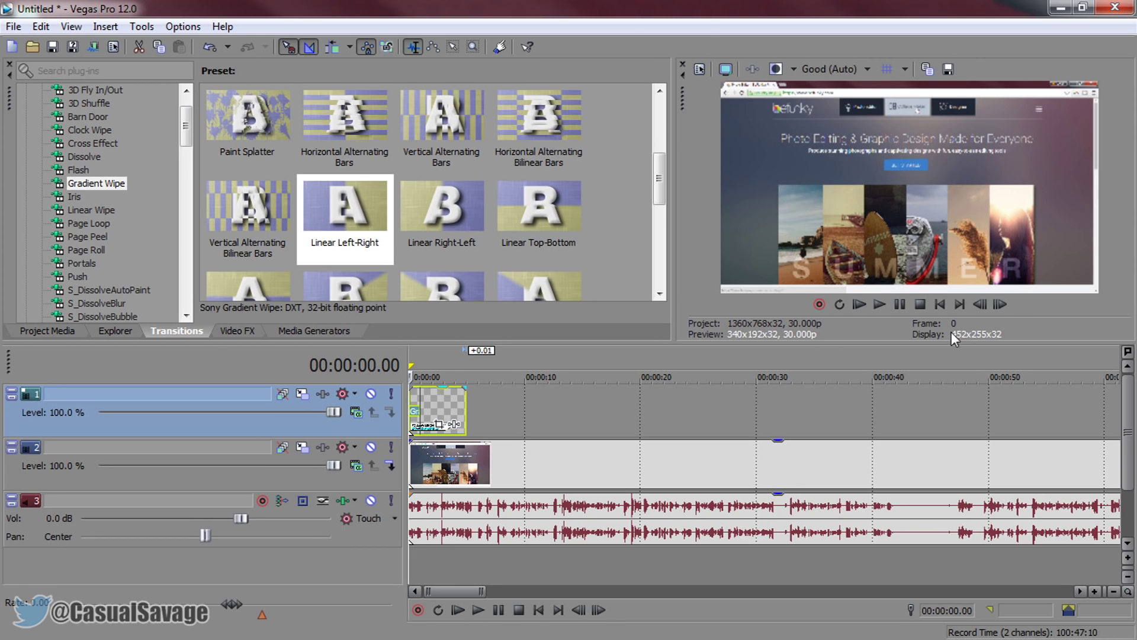
left_click(901, 310)
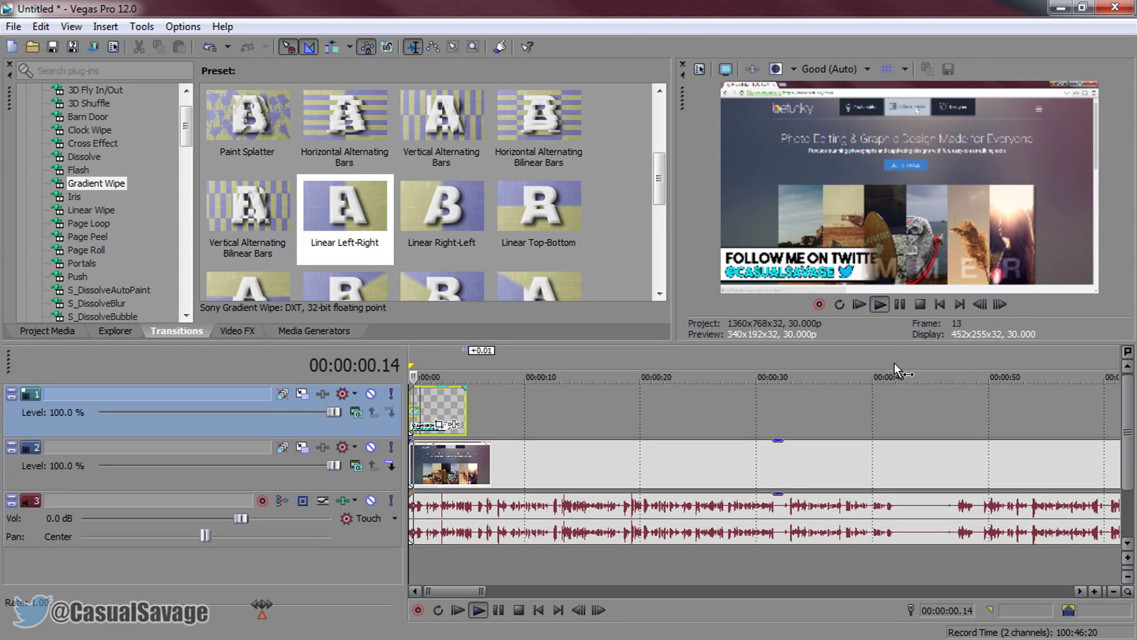
left_click(898, 304)
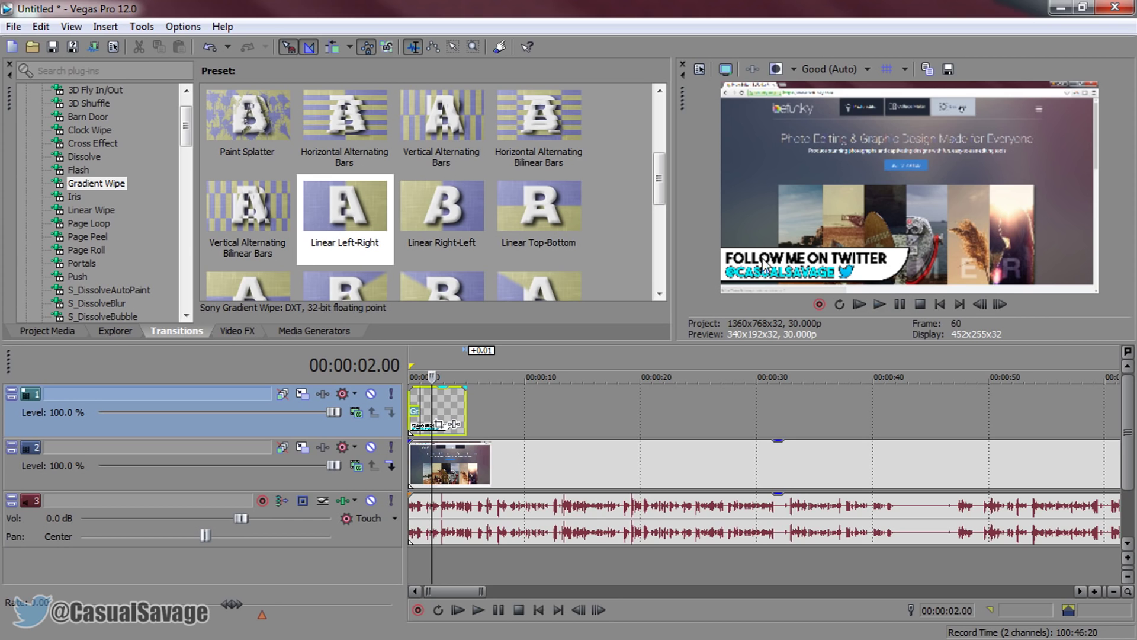
Lengthen the wipe-in to two seconds, extend the overlay to about seven seconds, and add a Linear Right-Left wipe at its end
scroll(460, 424, "up", 3)
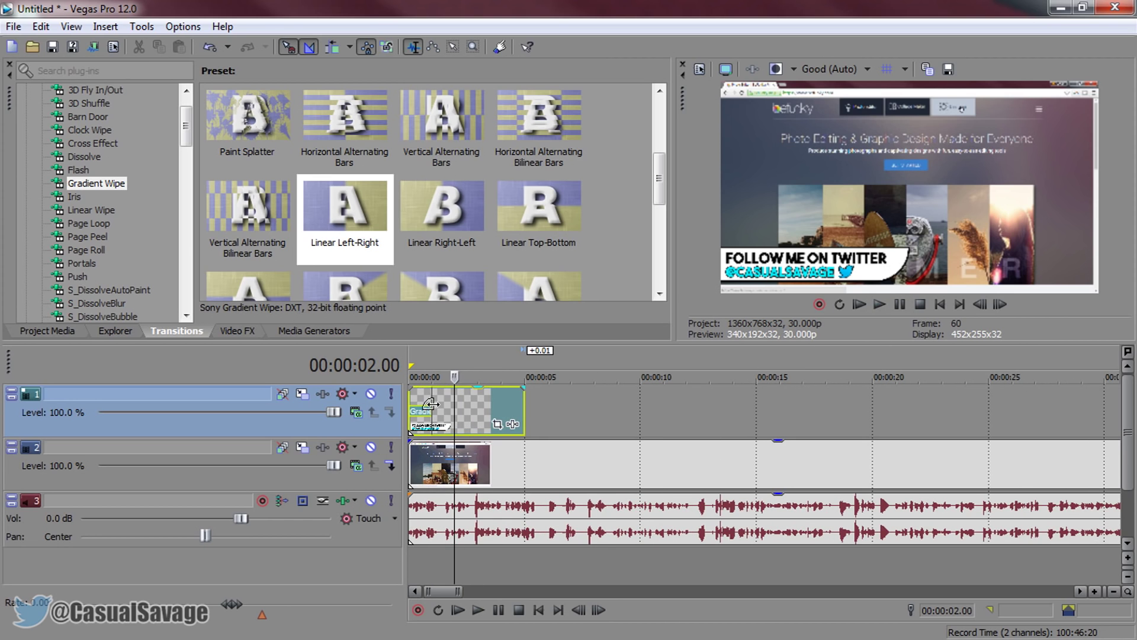
left_click_drag(430, 404, 455, 404)
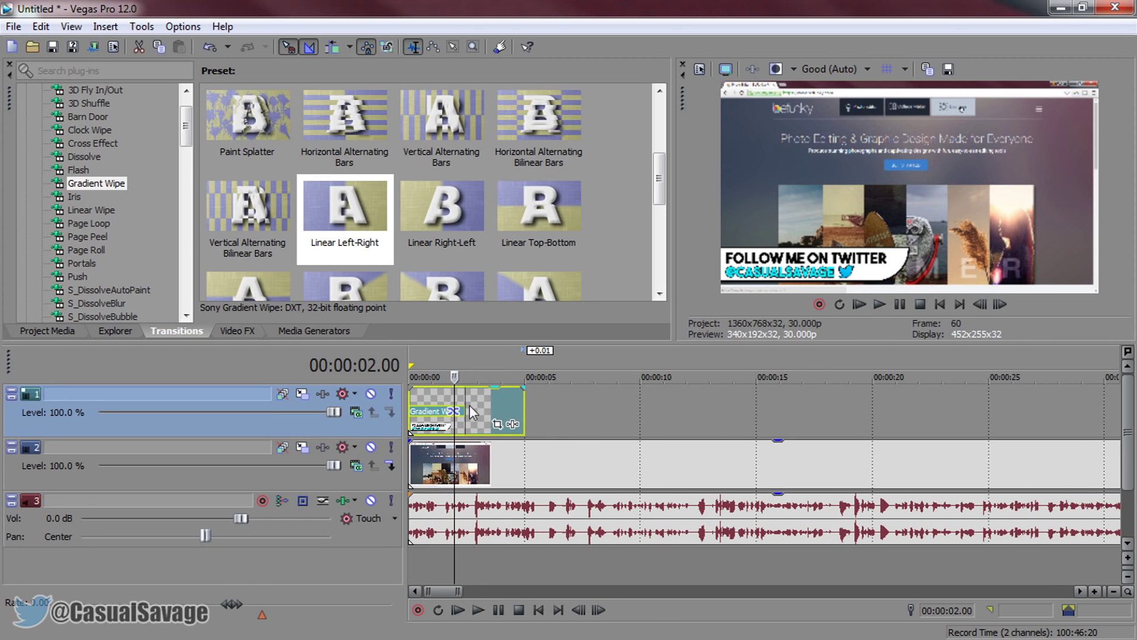
left_click(860, 306)
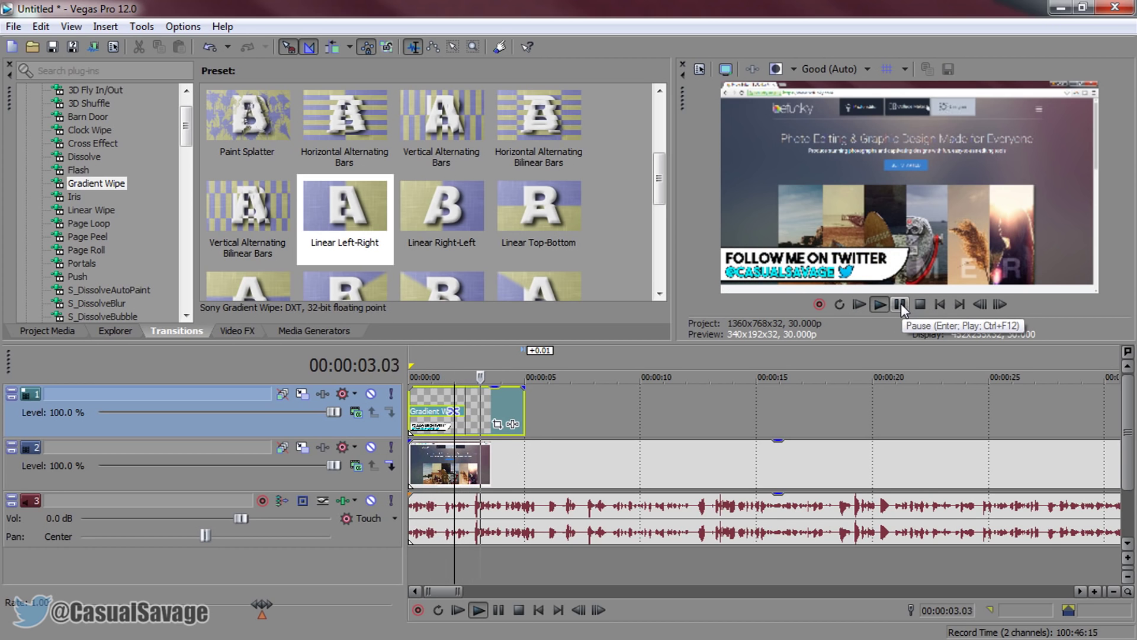
left_click(901, 303)
left_click_drag(524, 410, 580, 406)
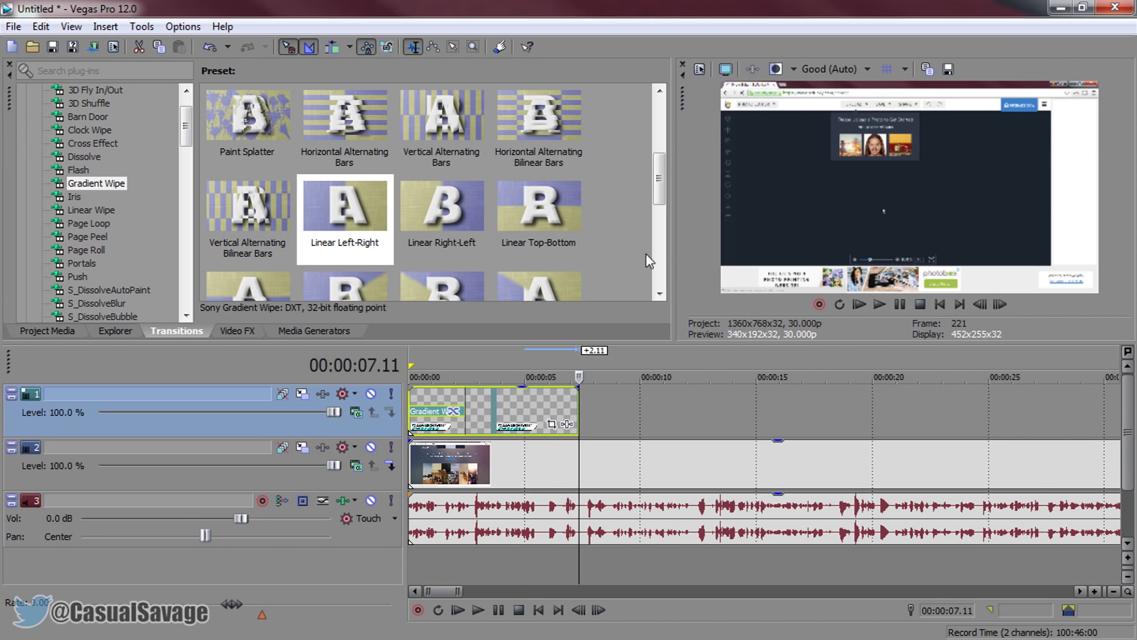
left_click_drag(451, 213, 521, 408)
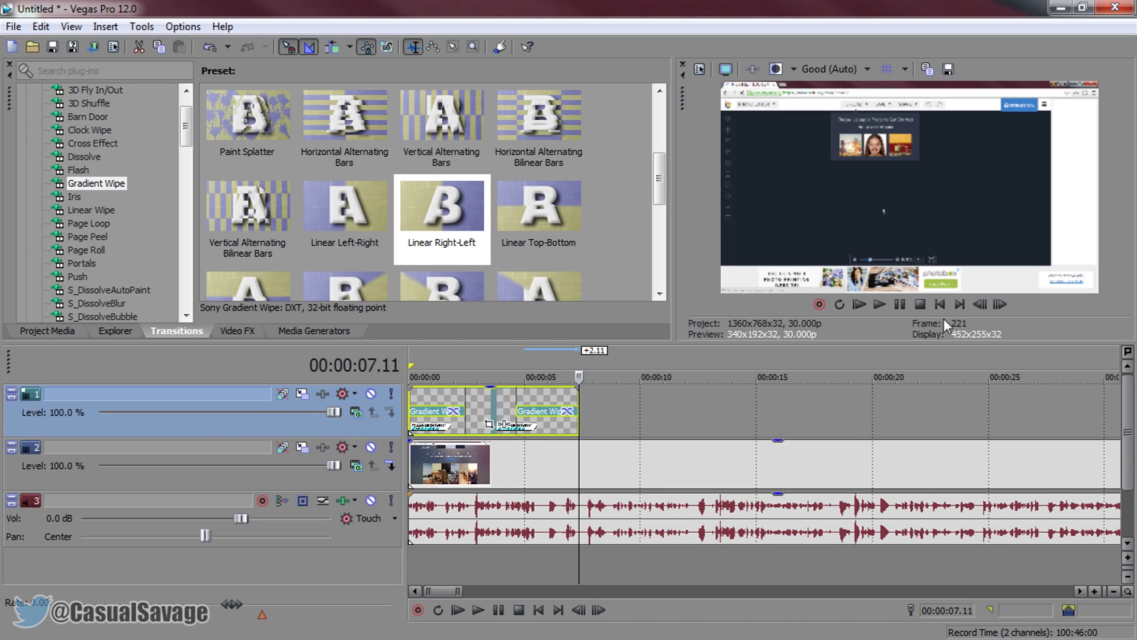
left_click(857, 303)
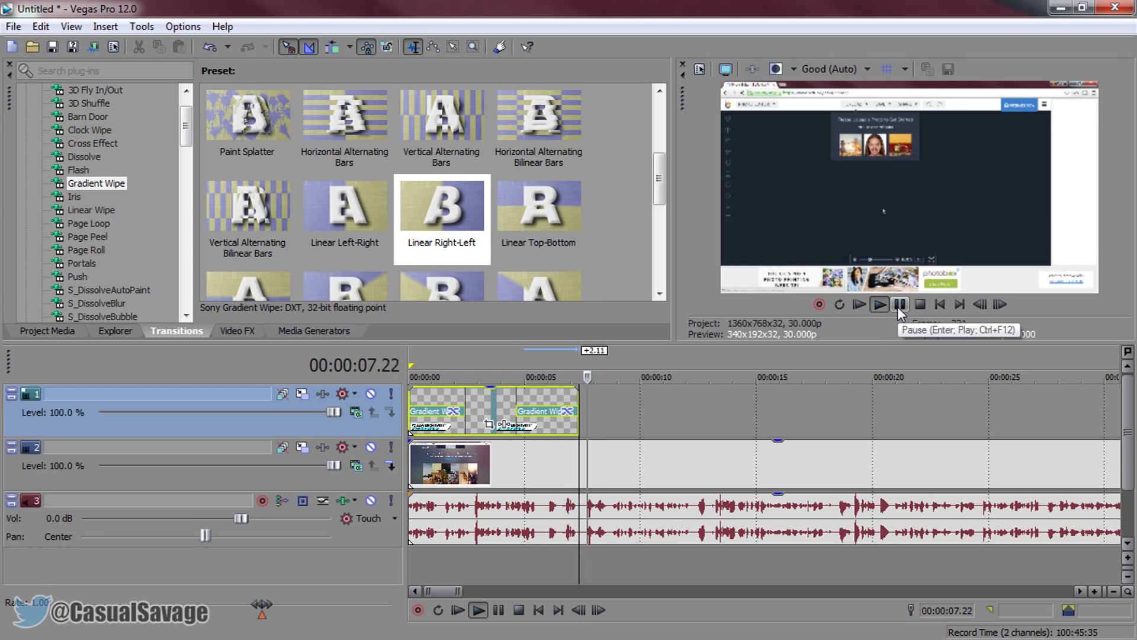
left_click(897, 308)
left_click(515, 463)
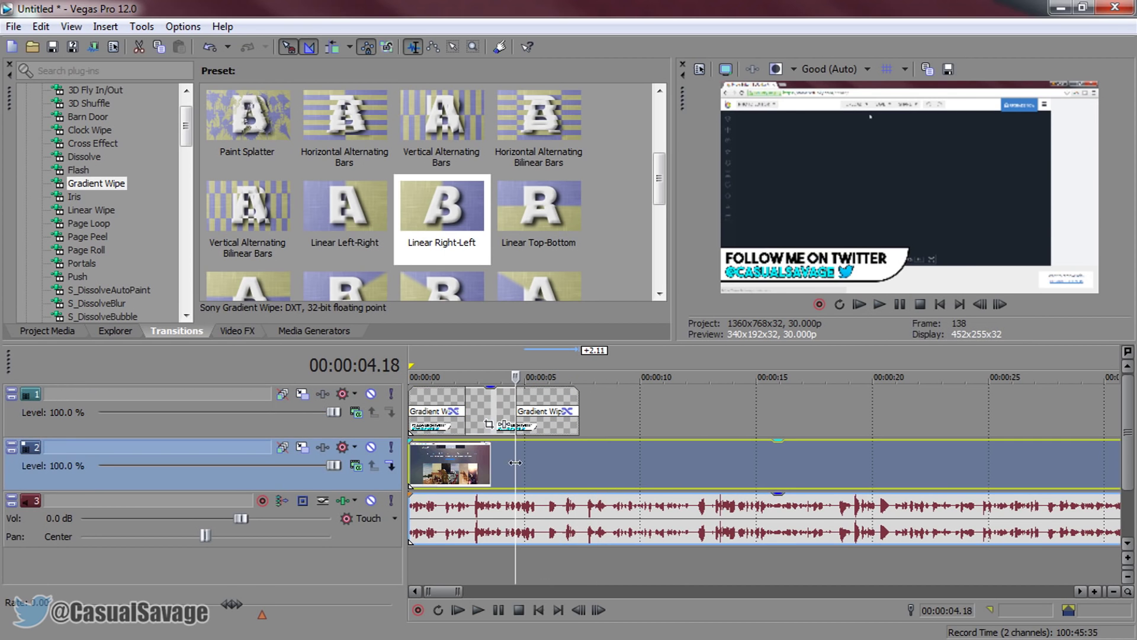
left_click(513, 464)
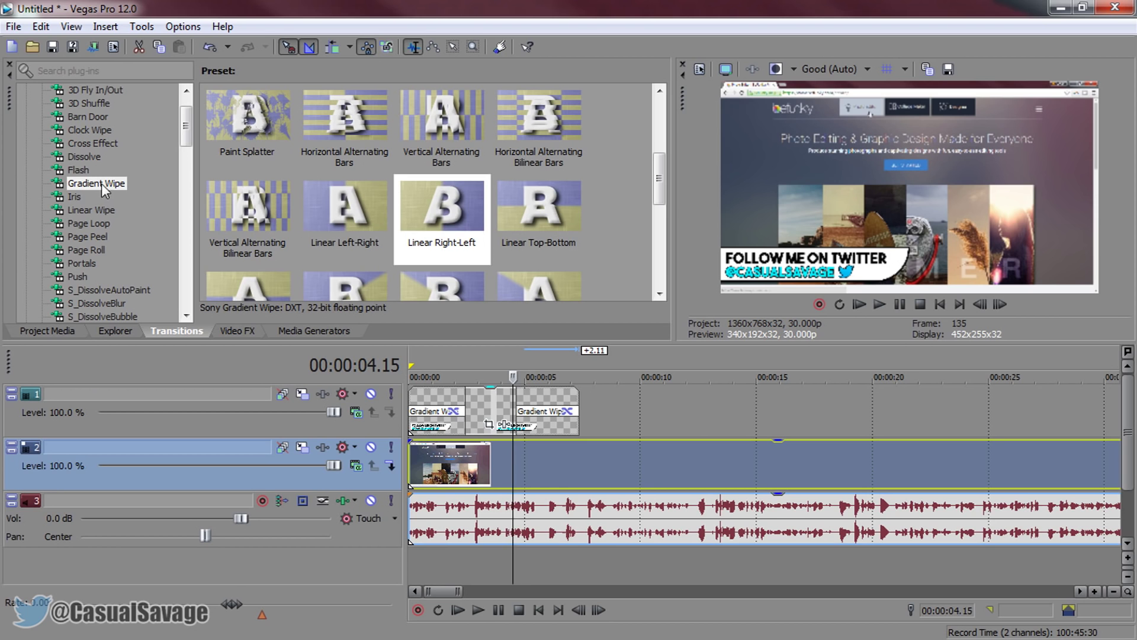
scroll(634, 192, "down", 2)
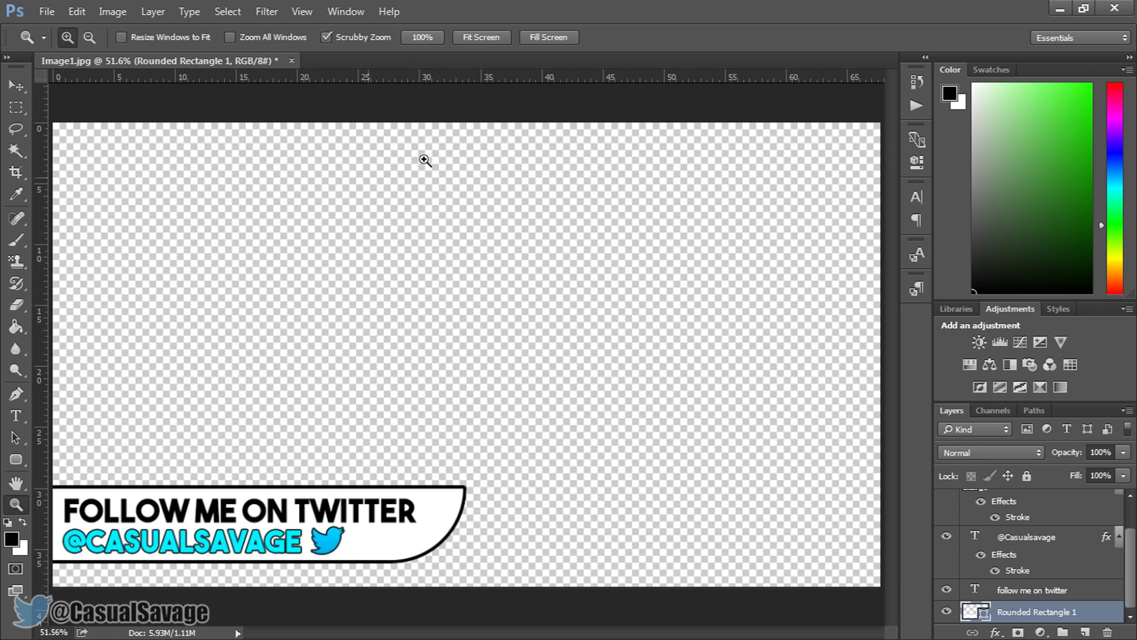
Select the Move tool (V) in the Tools panel
left_click(16, 85)
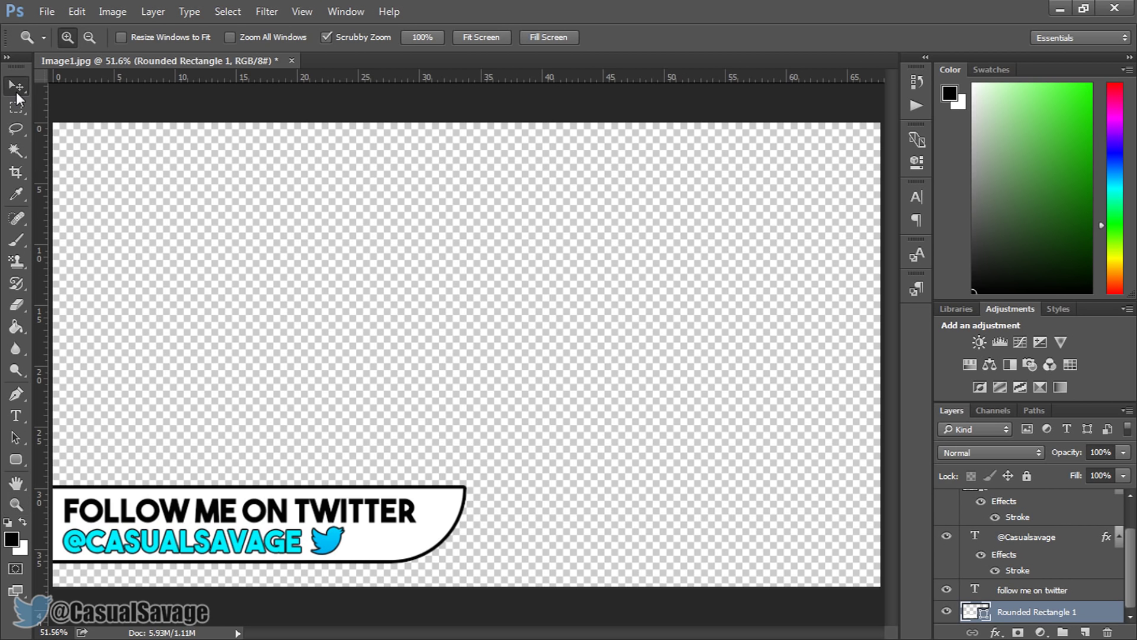